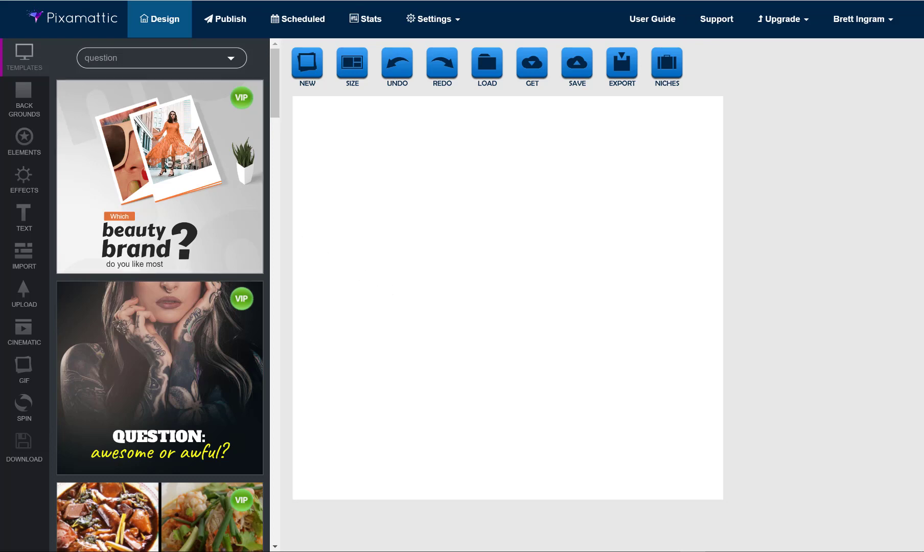
Load the 'Which beauty brand? do you like most' question template onto the canvas.
{"action": "left_click", "coordinate": [168, 169]}
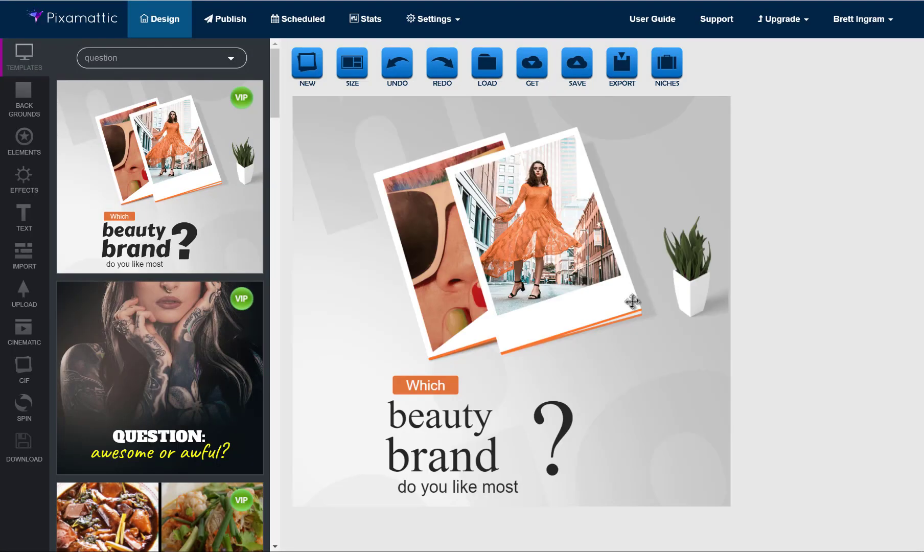
{"action": "left_click", "coordinate": [463, 417]}
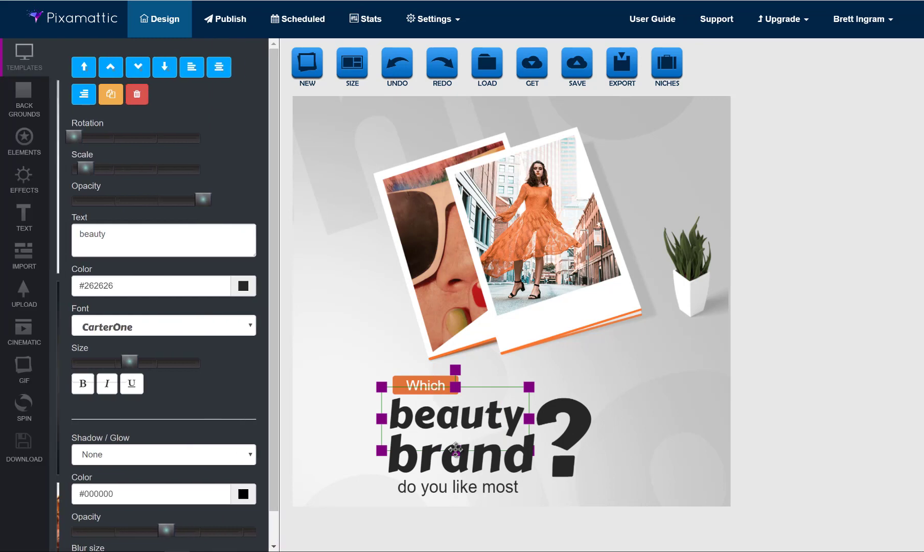
{"action": "left_click", "coordinate": [461, 487]}
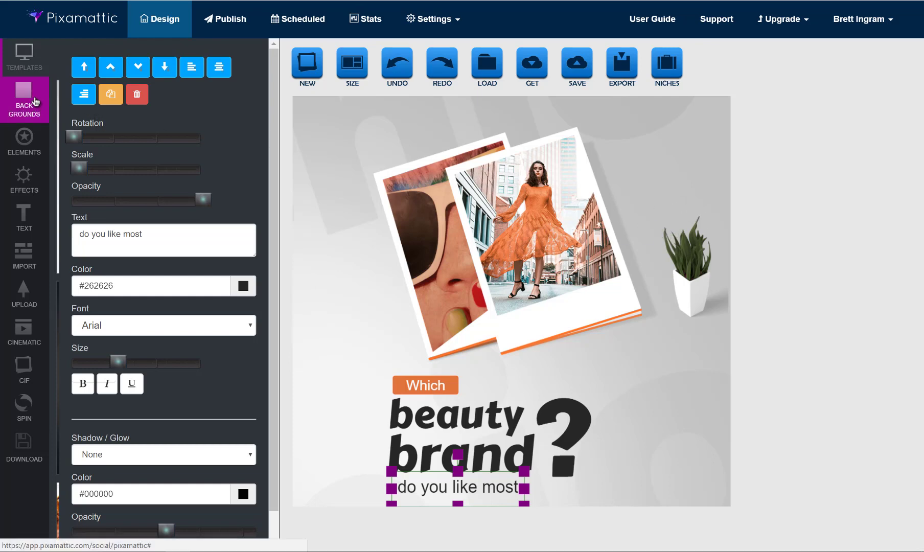
Delete the template's grey background layer and bring up the background images gallery.
{"action": "left_click", "coordinate": [309, 138]}
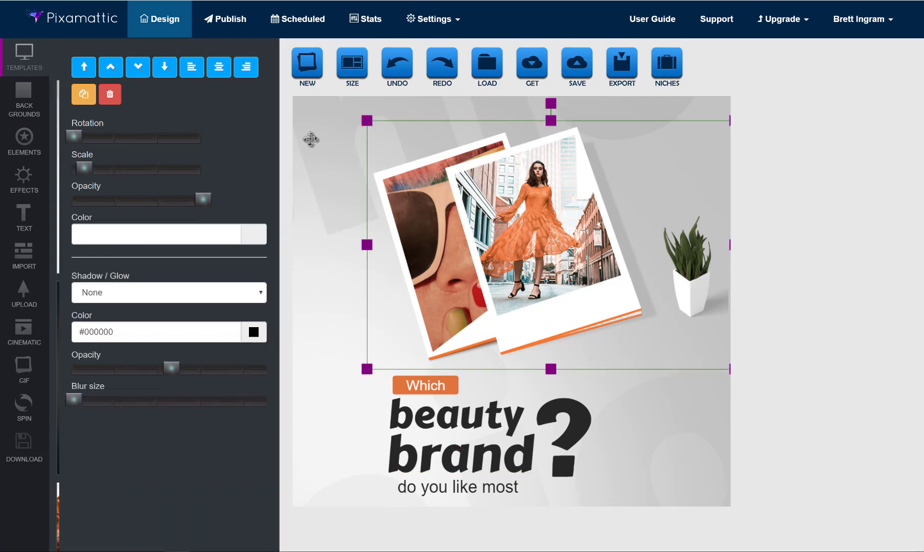
{"action": "left_click_drag", "start_coordinate": [329, 136], "coordinate": [332, 160]}
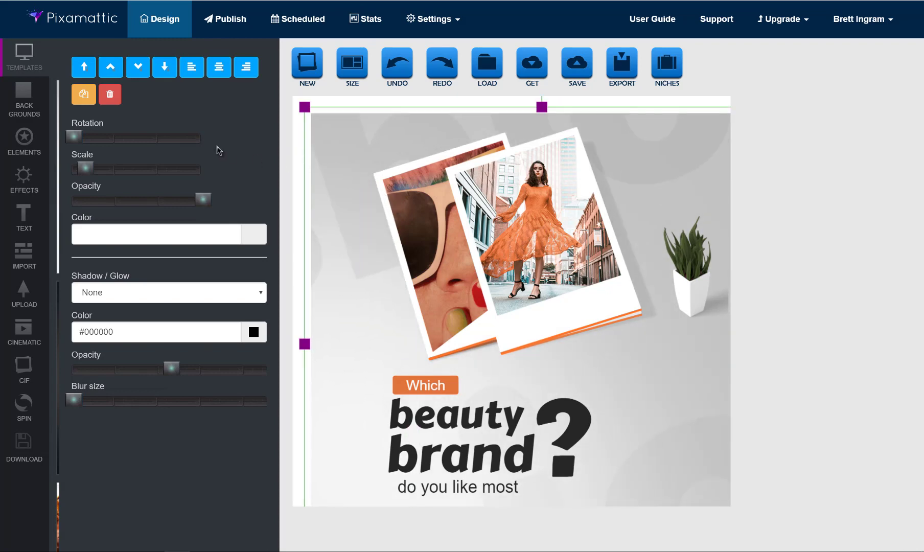
{"action": "left_click", "coordinate": [109, 94]}
{"action": "left_click", "coordinate": [27, 101]}
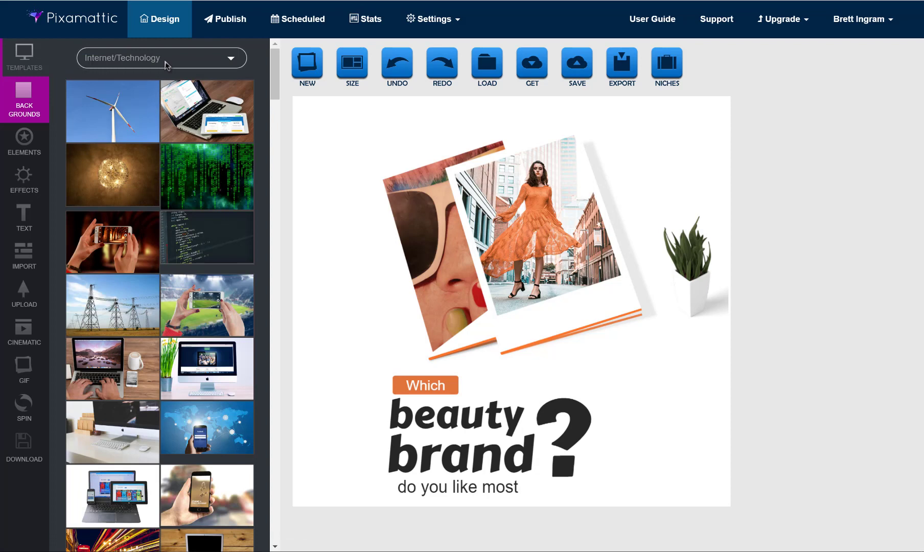
Use the Beauty/Fashion suit jacket photo as background, stretched to cover the whole canvas.
{"action": "left_click", "coordinate": [193, 60]}
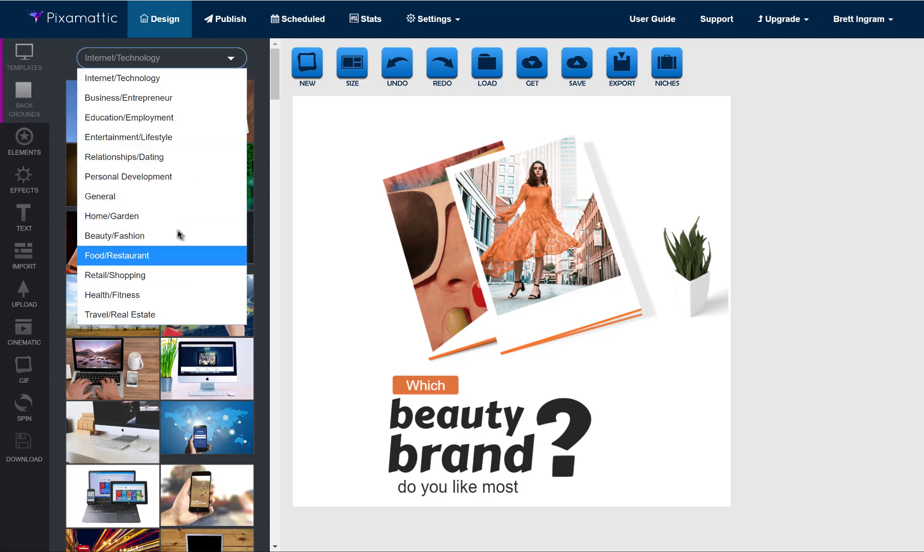
{"action": "left_click", "coordinate": [181, 199]}
{"action": "scroll", "coordinate": [193, 191], "scroll_direction": "down", "scroll_amount": 5}
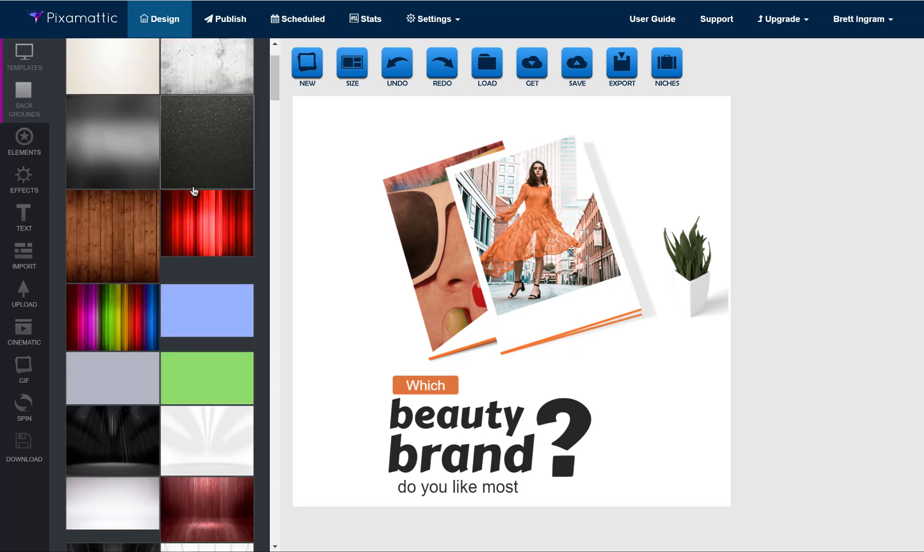
{"action": "scroll", "coordinate": [195, 191], "scroll_direction": "down", "scroll_amount": 3}
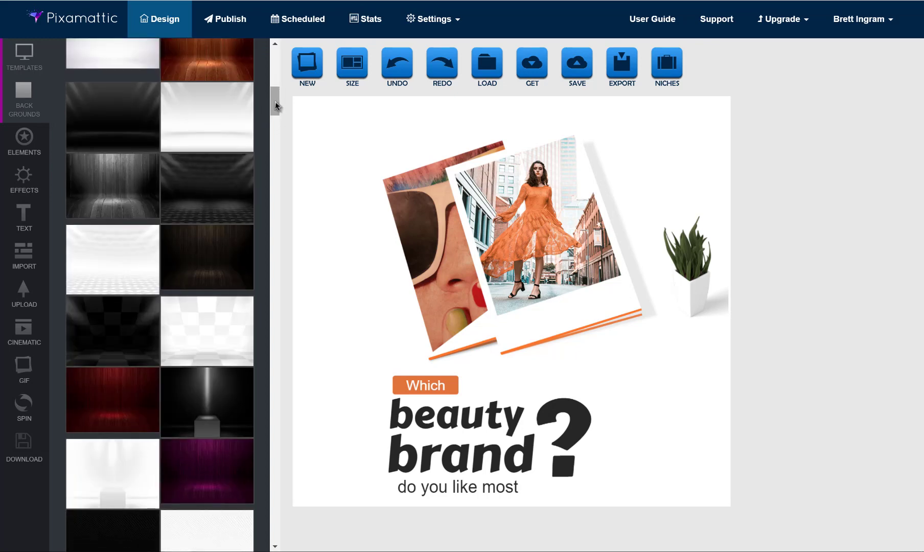
{"action": "scroll", "coordinate": [276, 221], "scroll_direction": "down", "scroll_amount": 3}
{"action": "scroll", "coordinate": [276, 255], "scroll_direction": "down", "scroll_amount": 5}
{"action": "scroll", "coordinate": [276, 204], "scroll_direction": "up", "scroll_amount": 20}
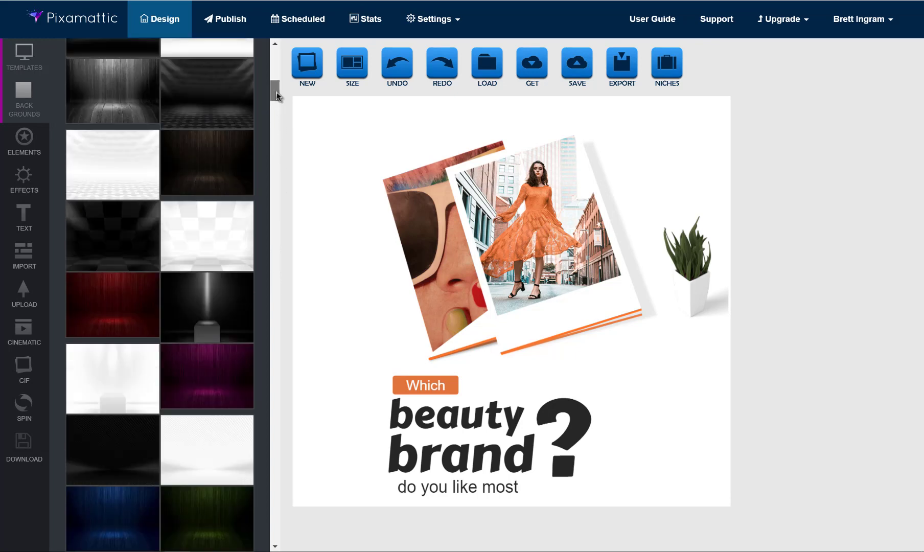
{"action": "left_click", "coordinate": [195, 61]}
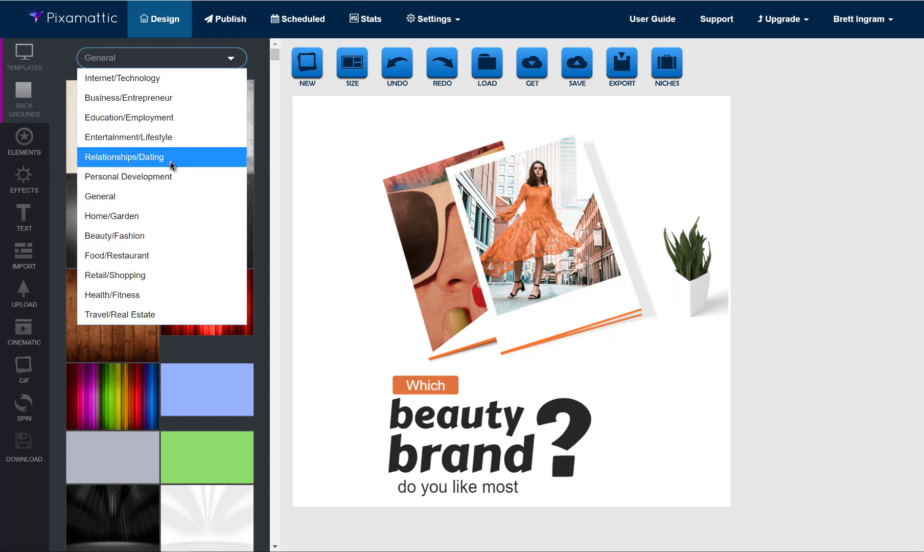
{"action": "left_click", "coordinate": [149, 236]}
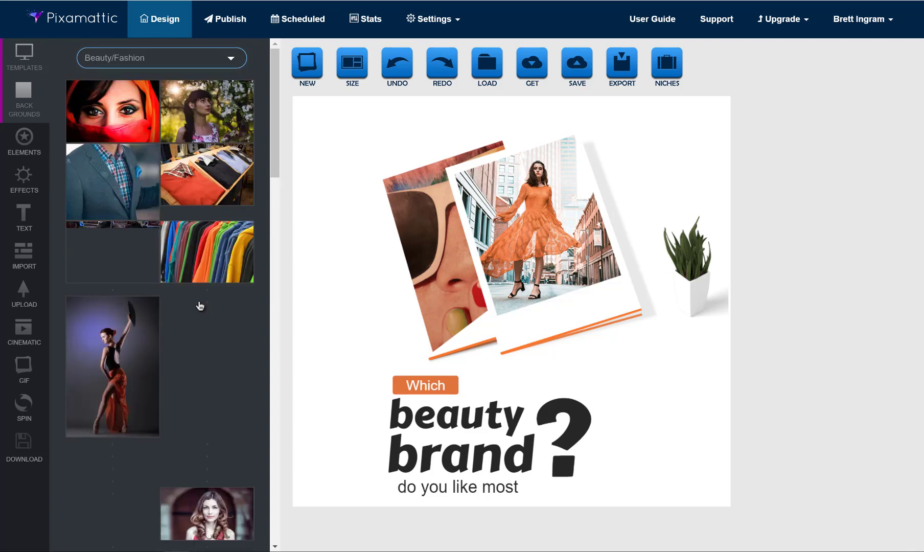
{"action": "left_click", "coordinate": [121, 182]}
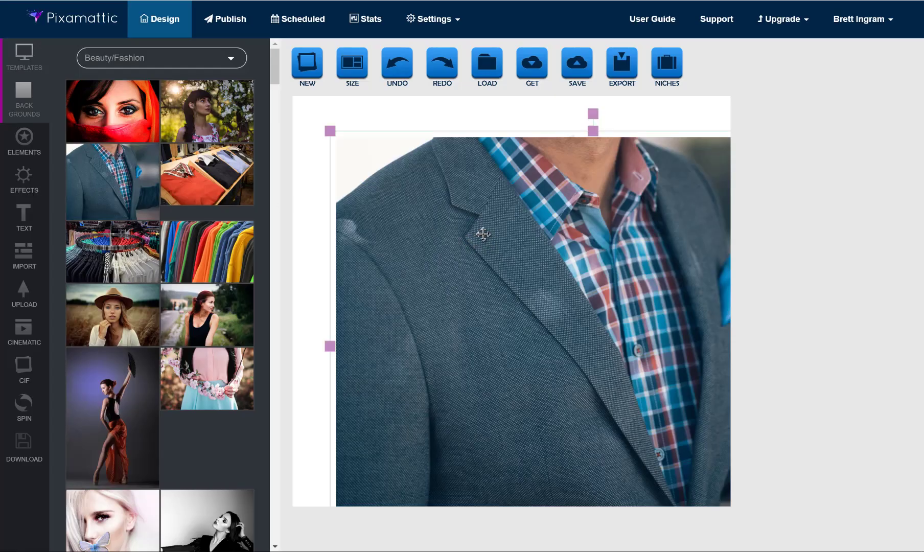
{"action": "left_click_drag", "start_coordinate": [483, 234], "coordinate": [446, 202]}
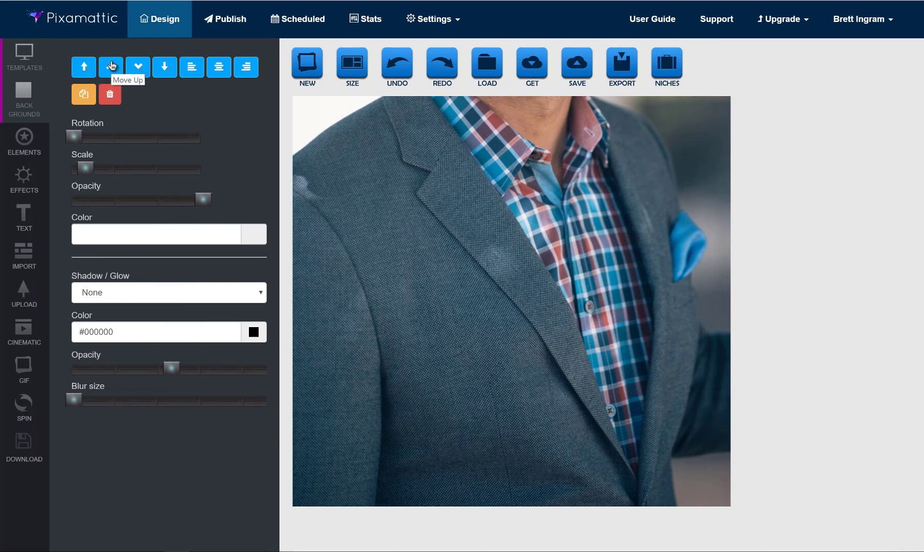
Move the blazer photo to the bottom layer, behind the polaroids, plant and headline.
{"action": "left_click", "coordinate": [164, 66]}
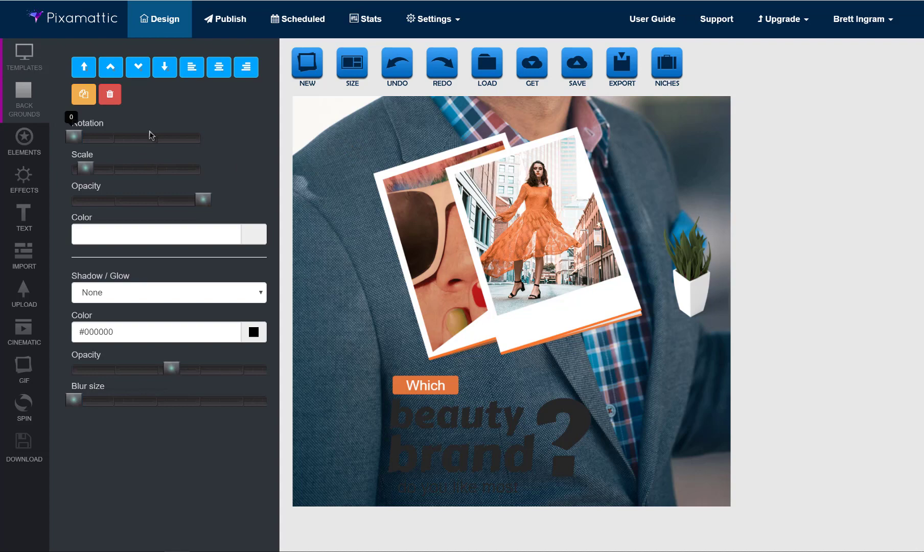
Tilt the blazer background slightly and fade its opacity to about 0.5.
{"action": "left_click_drag", "start_coordinate": [75, 137], "coordinate": [87, 170]}
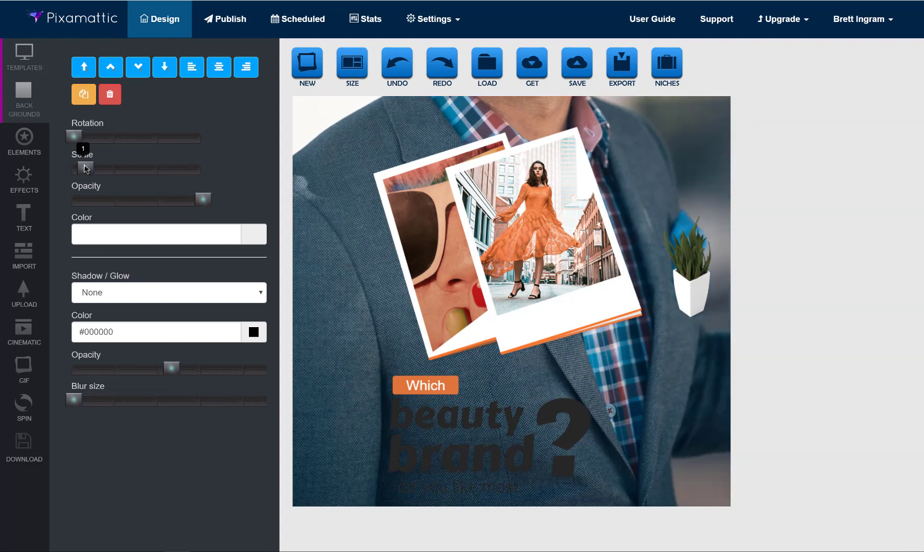
{"action": "mouse_move", "coordinate": [204, 202]}
{"action": "left_click_drag", "start_coordinate": [200, 203], "coordinate": [140, 202]}
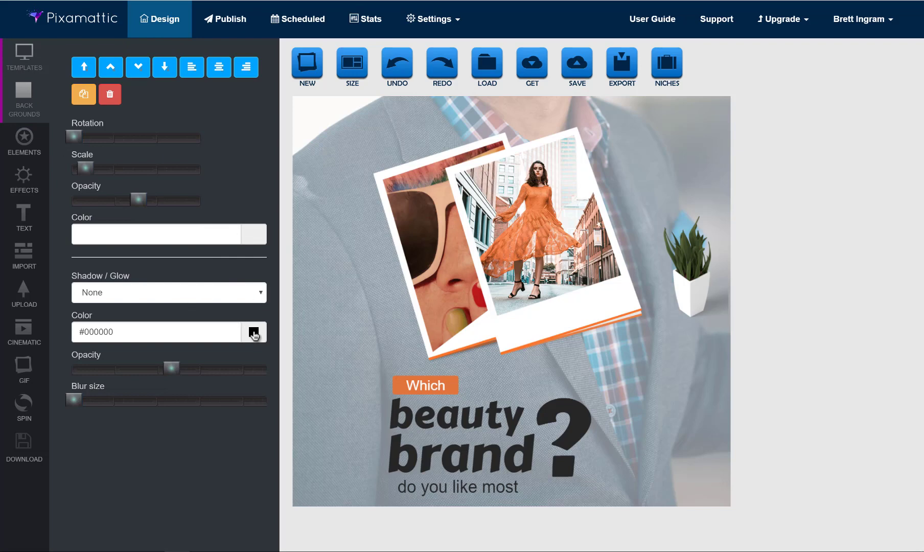
{"action": "mouse_move", "coordinate": [179, 369]}
{"action": "mouse_move", "coordinate": [172, 402]}
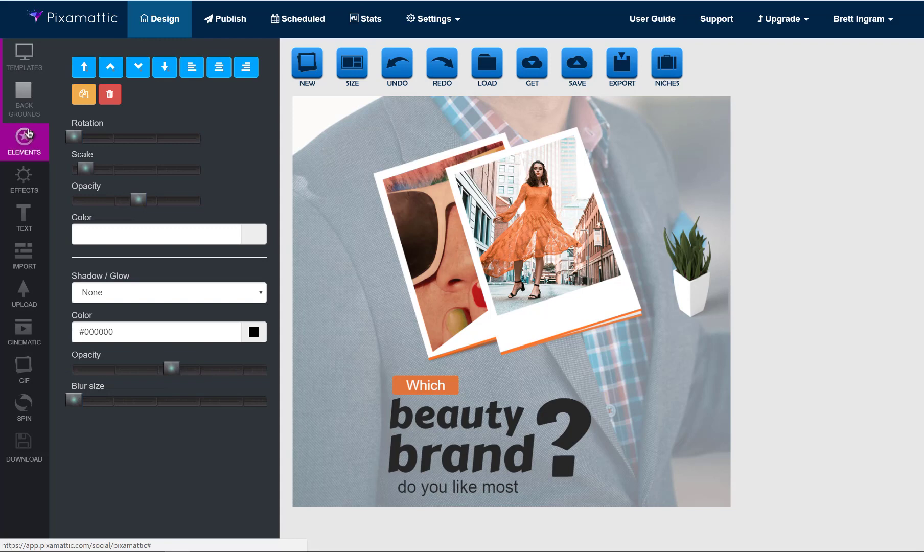
Select the polaroid photo collage and shift it slightly left, adjusting its size.
{"action": "mouse_move", "coordinate": [90, 145]}
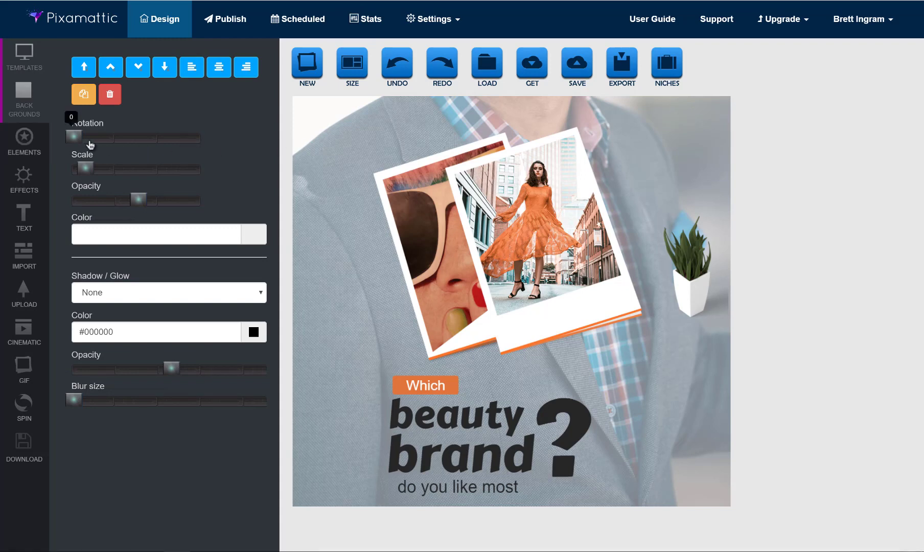
{"action": "left_click", "coordinate": [32, 148]}
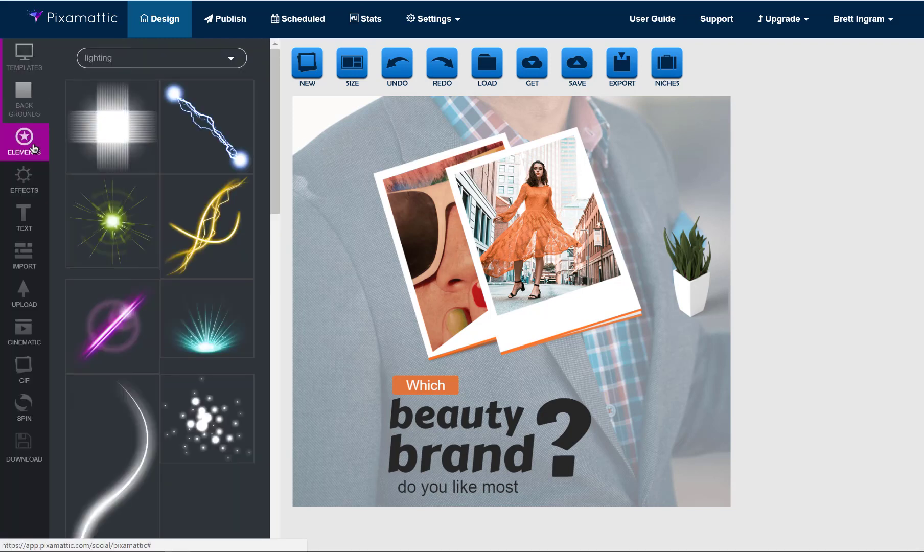
{"action": "left_click", "coordinate": [464, 200]}
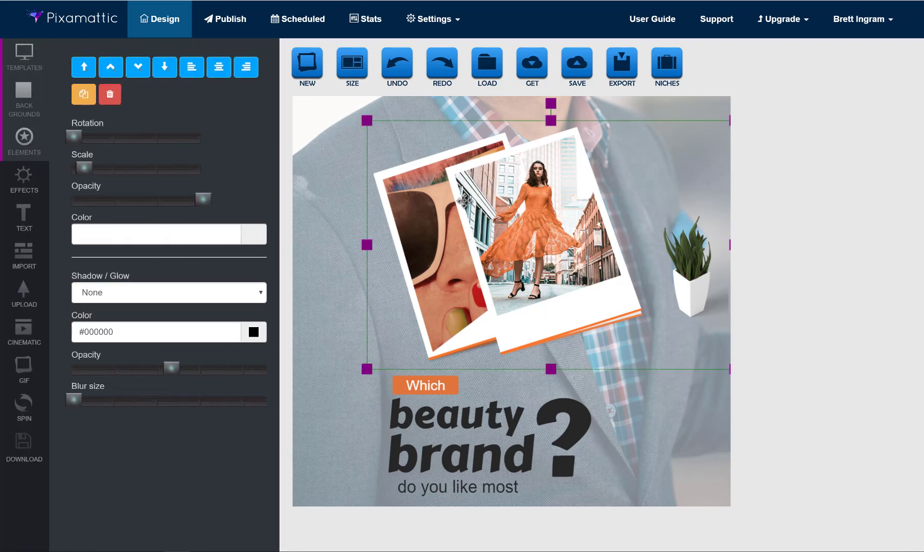
{"action": "left_click_drag", "start_coordinate": [496, 201], "coordinate": [480, 214]}
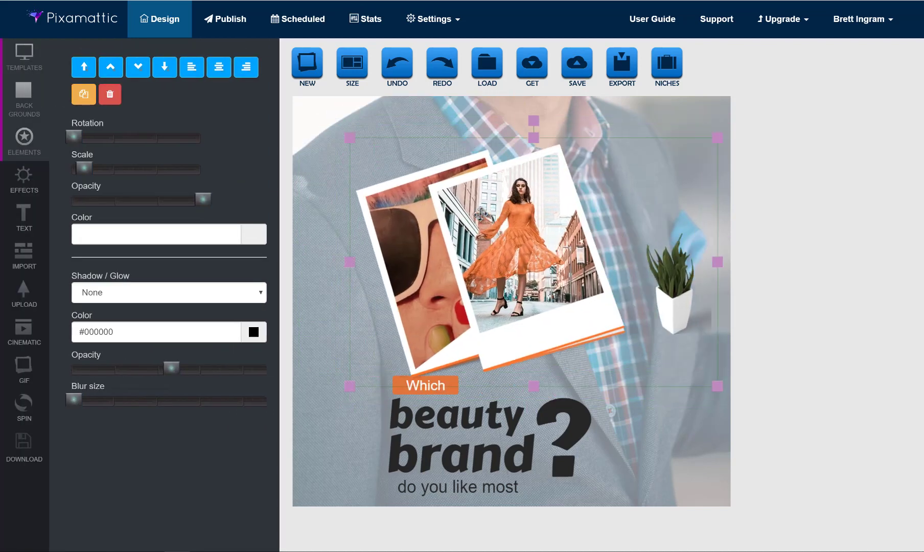
{"action": "mouse_move", "coordinate": [350, 138]}
{"action": "left_mouse_down"}
{"action": "mouse_move", "coordinate": [426, 190]}
{"action": "mouse_move", "coordinate": [354, 138]}
{"action": "left_mouse_up"}
{"action": "mouse_move", "coordinate": [503, 240]}
{"action": "left_mouse_down"}
{"action": "mouse_move", "coordinate": [491, 220]}
{"action": "mouse_move", "coordinate": [501, 232]}
{"action": "left_mouse_up"}
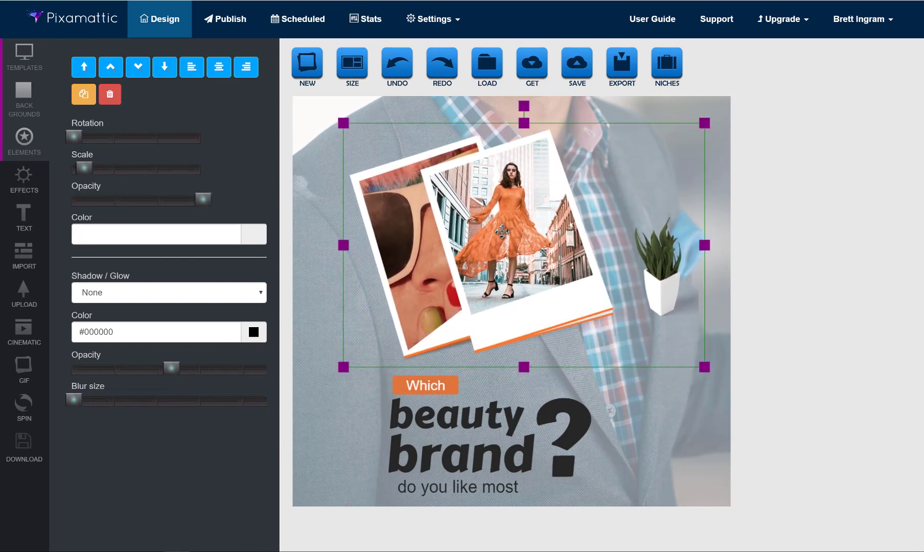
Trial the collage's opacity and rotation, restore them, then duplicate it and delete the copy.
{"action": "mouse_move", "coordinate": [207, 200]}
{"action": "left_click_drag", "start_coordinate": [207, 201], "coordinate": [227, 202]}
{"action": "mouse_move", "coordinate": [99, 142]}
{"action": "mouse_move", "coordinate": [79, 139]}
{"action": "left_mouse_down"}
{"action": "mouse_move", "coordinate": [87, 139]}
{"action": "mouse_move", "coordinate": [74, 139]}
{"action": "left_mouse_up"}
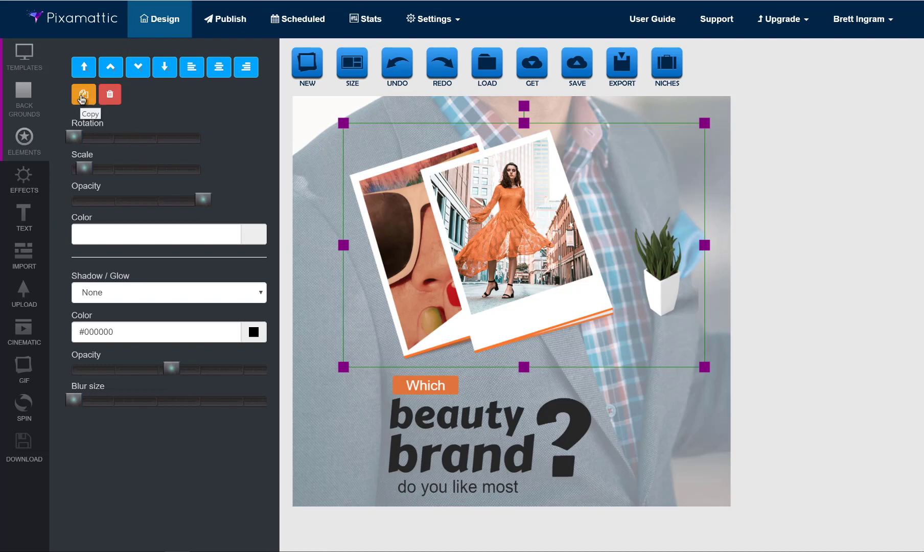
{"action": "left_click_drag", "start_coordinate": [457, 202], "coordinate": [461, 205]}
{"action": "key", "text": "ctrl+c"}
{"action": "key", "text": "ctrl+v"}
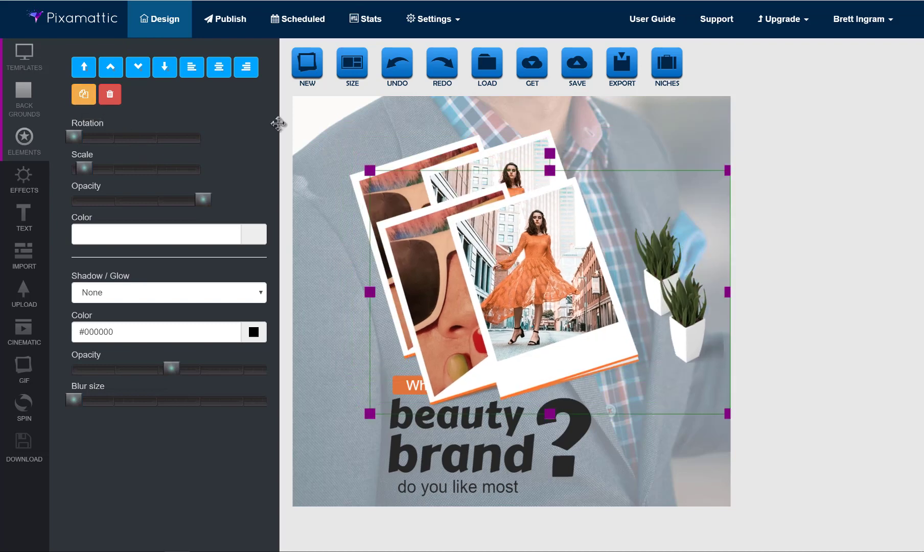
{"action": "left_click", "coordinate": [109, 95]}
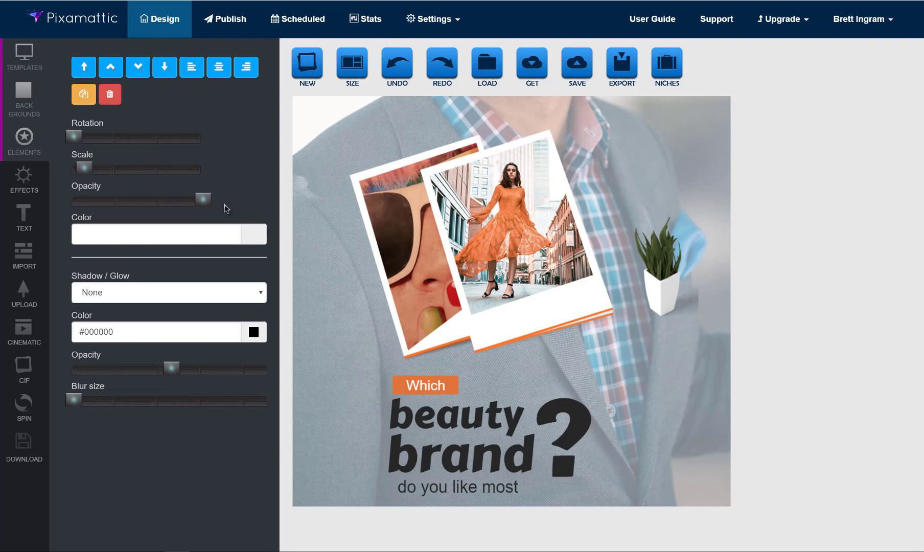
Try a lightning bolt element in the top-right, resizing it, then delete it.
{"action": "left_click", "coordinate": [26, 147]}
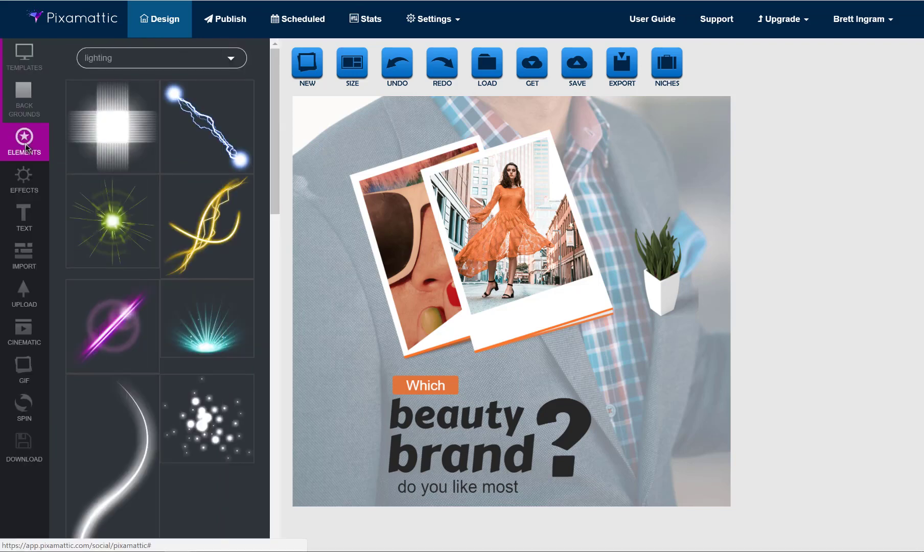
{"action": "left_click", "coordinate": [198, 129]}
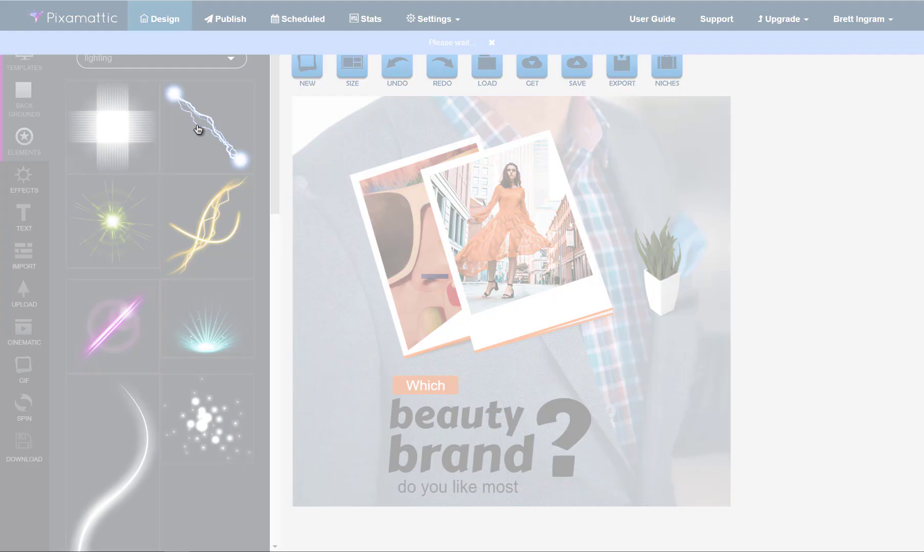
{"action": "mouse_move", "coordinate": [541, 268]}
{"action": "left_mouse_down"}
{"action": "mouse_move", "coordinate": [556, 206]}
{"action": "mouse_move", "coordinate": [557, 261]}
{"action": "left_mouse_up"}
{"action": "left_click_drag", "start_coordinate": [370, 128], "coordinate": [624, 102]}
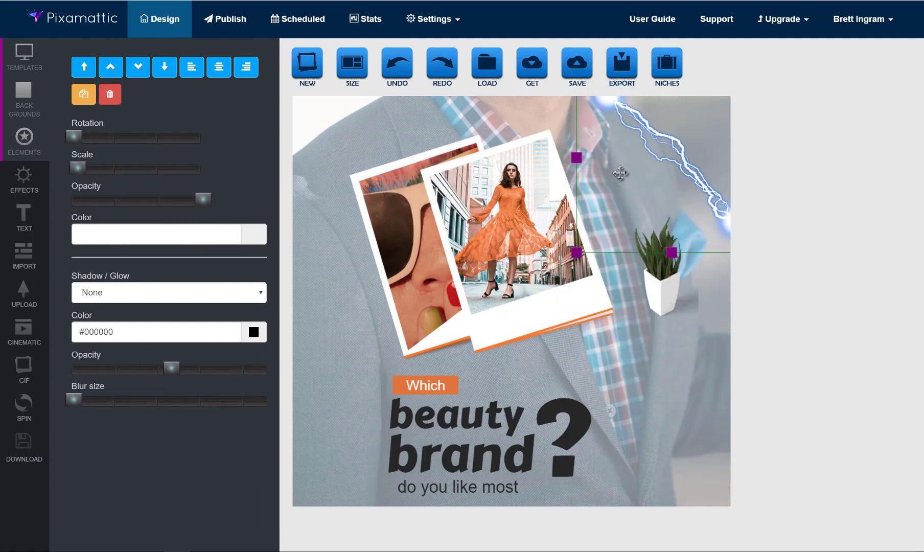
{"action": "left_click", "coordinate": [110, 95]}
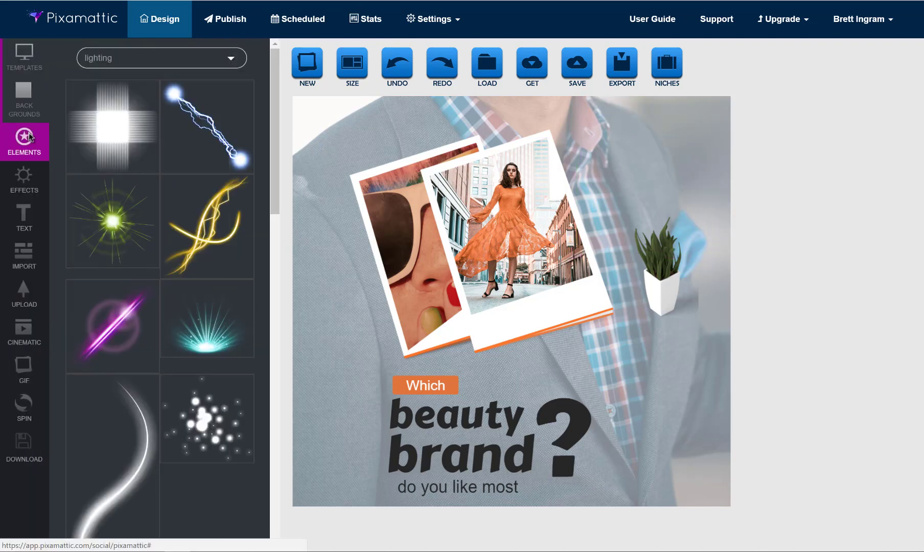
Add the green pill shape from the shapes gallery and place it, taller, at the canvas bottom.
{"action": "left_click", "coordinate": [123, 60]}
{"action": "left_click", "coordinate": [119, 97]}
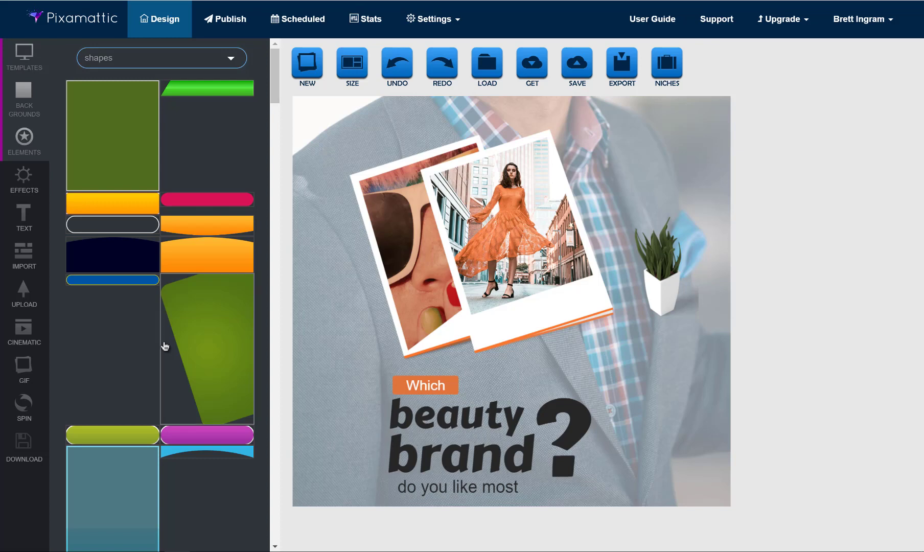
{"action": "scroll", "coordinate": [164, 345], "scroll_direction": "down", "scroll_amount": 3}
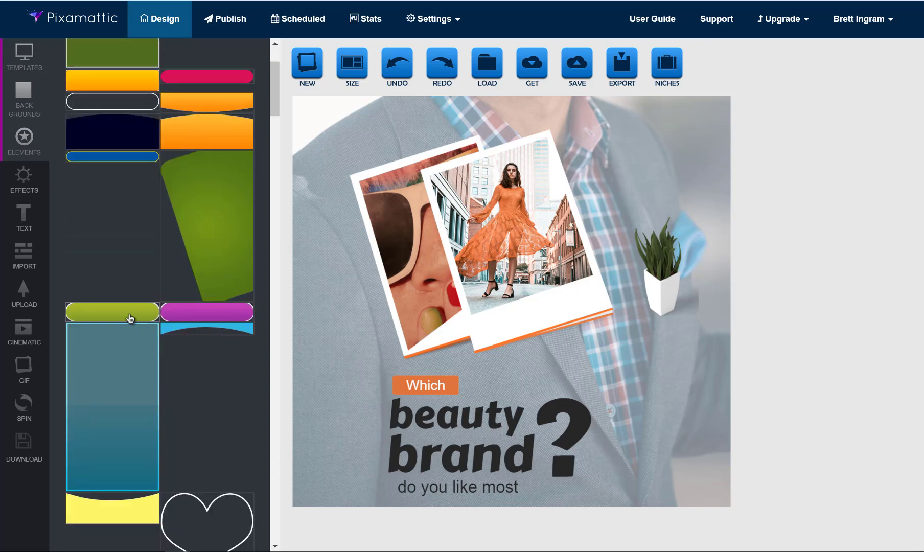
{"action": "left_click", "coordinate": [130, 314]}
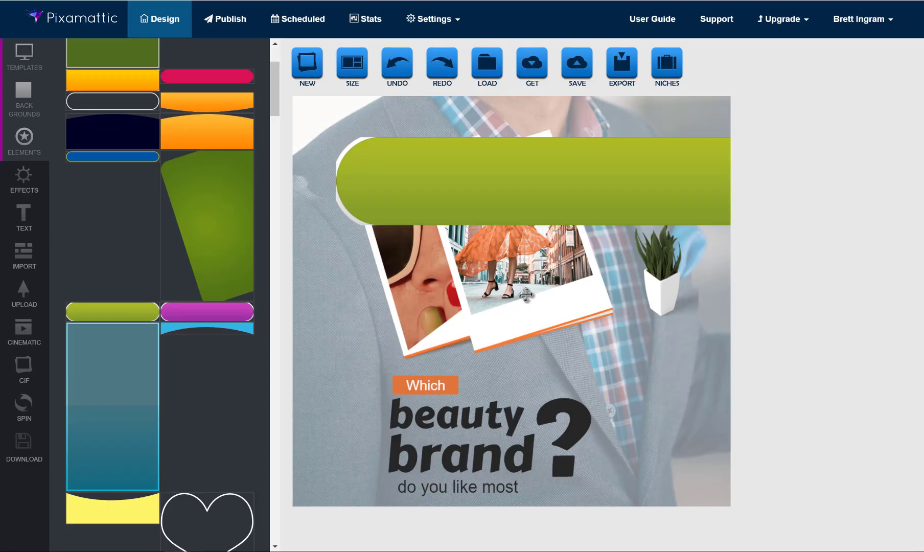
{"action": "left_click_drag", "start_coordinate": [460, 443], "coordinate": [490, 482]}
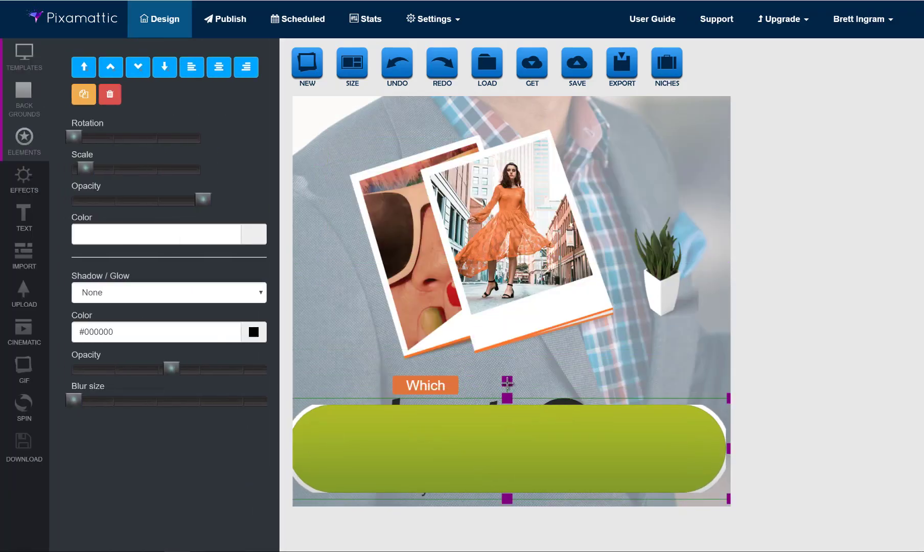
{"action": "left_click_drag", "start_coordinate": [506, 399], "coordinate": [507, 364]}
{"action": "left_click_drag", "start_coordinate": [511, 416], "coordinate": [514, 425]}
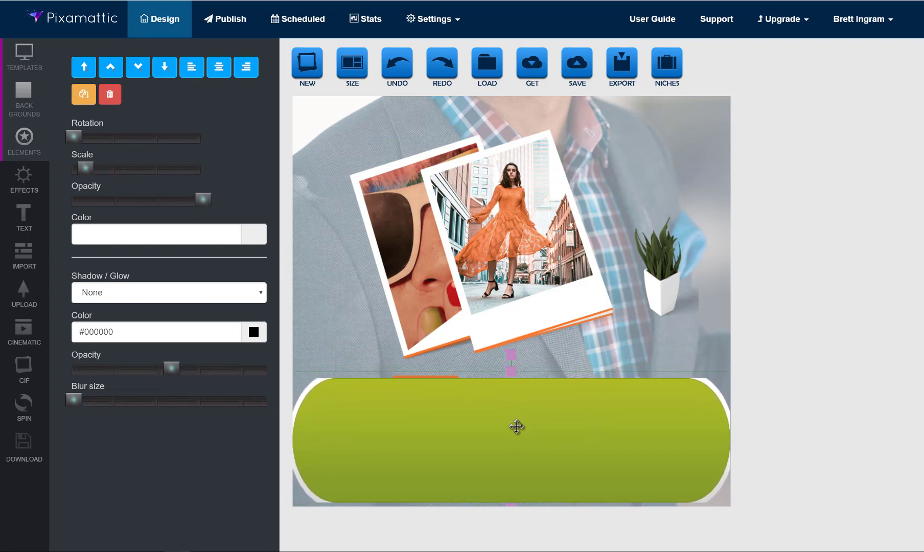
Send the pill back five layers so it sits behind all the headline text.
{"action": "left_click", "coordinate": [137, 67]}
{"action": "left_click", "coordinate": [137, 67]}
{"action": "left_click", "coordinate": [137, 66]}
{"action": "left_click", "coordinate": [137, 67]}
{"action": "left_click", "coordinate": [137, 67]}
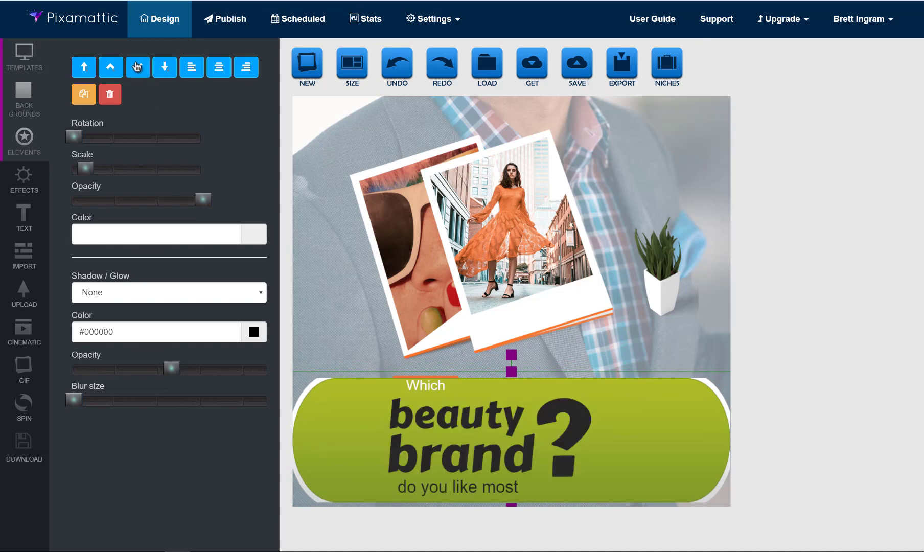
{"action": "left_click", "coordinate": [137, 66]}
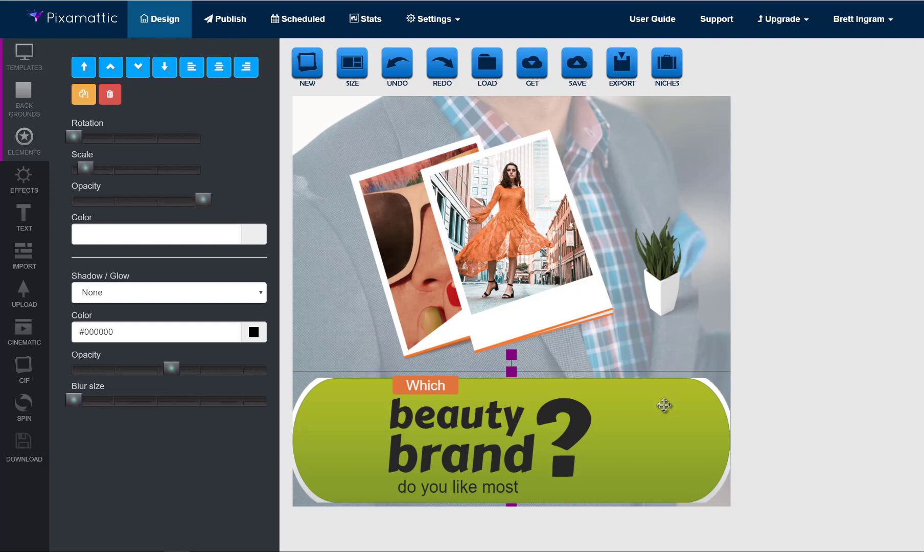
Narrow and reposition the pill to fit the canvas, and lighten its colour to white.
{"action": "left_click_drag", "start_coordinate": [659, 415], "coordinate": [698, 418]}
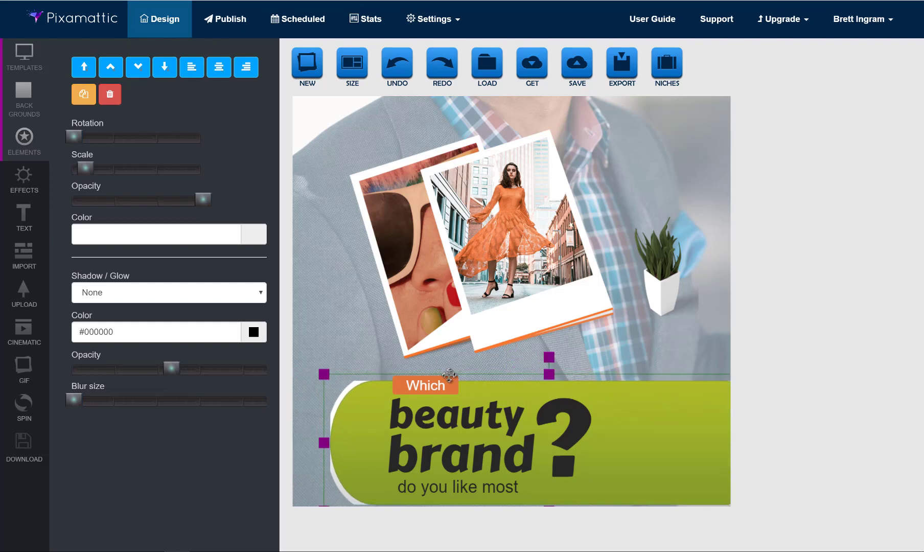
{"action": "left_click_drag", "start_coordinate": [323, 373], "coordinate": [381, 391]}
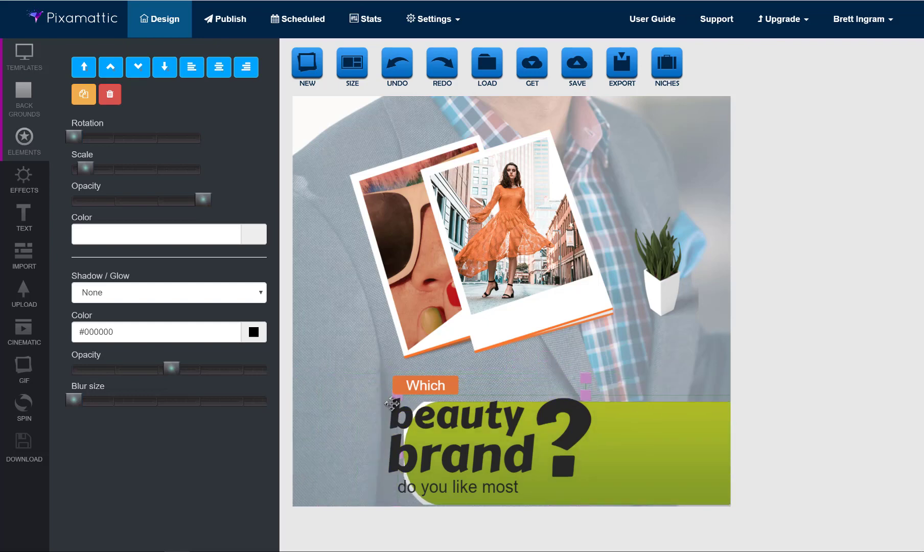
{"action": "left_click_drag", "start_coordinate": [547, 442], "coordinate": [462, 442]}
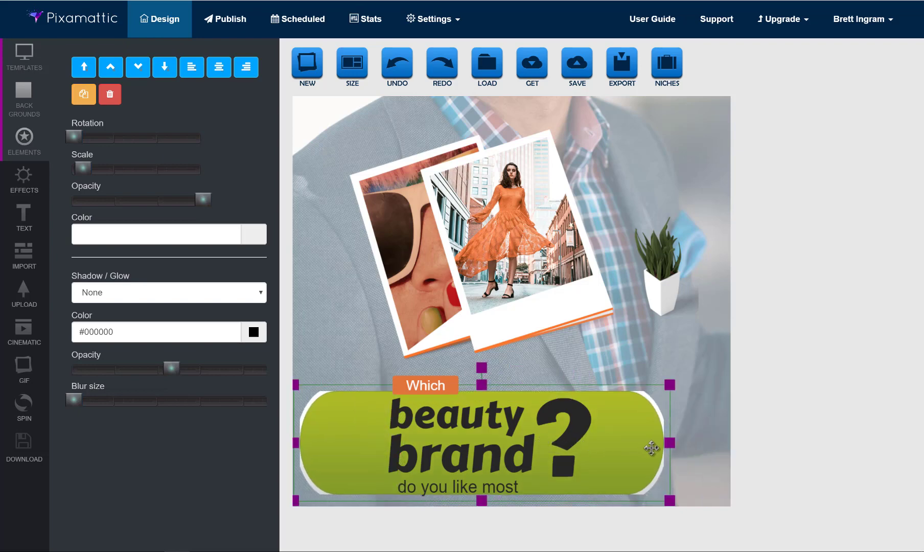
{"action": "left_click_drag", "start_coordinate": [664, 444], "coordinate": [624, 443]}
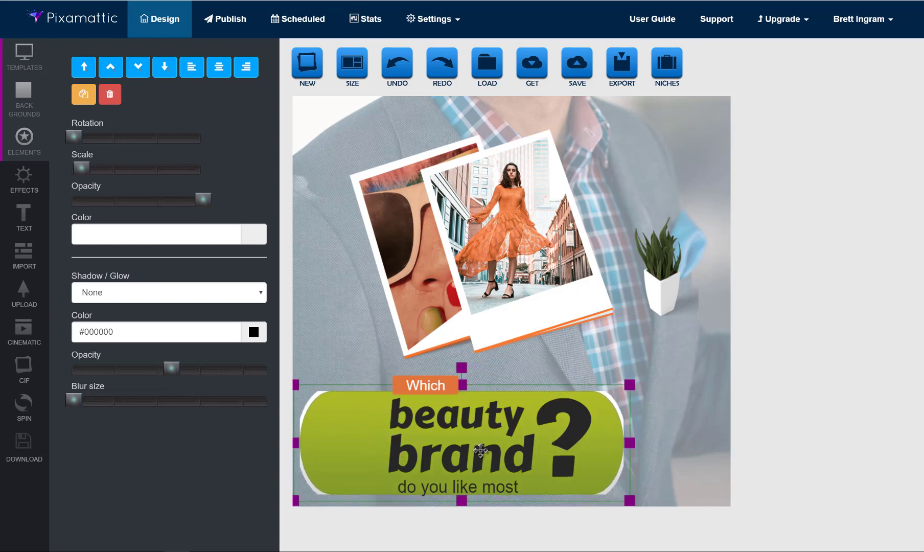
{"action": "left_click_drag", "start_coordinate": [298, 442], "coordinate": [346, 448]}
{"action": "left_click_drag", "start_coordinate": [605, 456], "coordinate": [605, 454]}
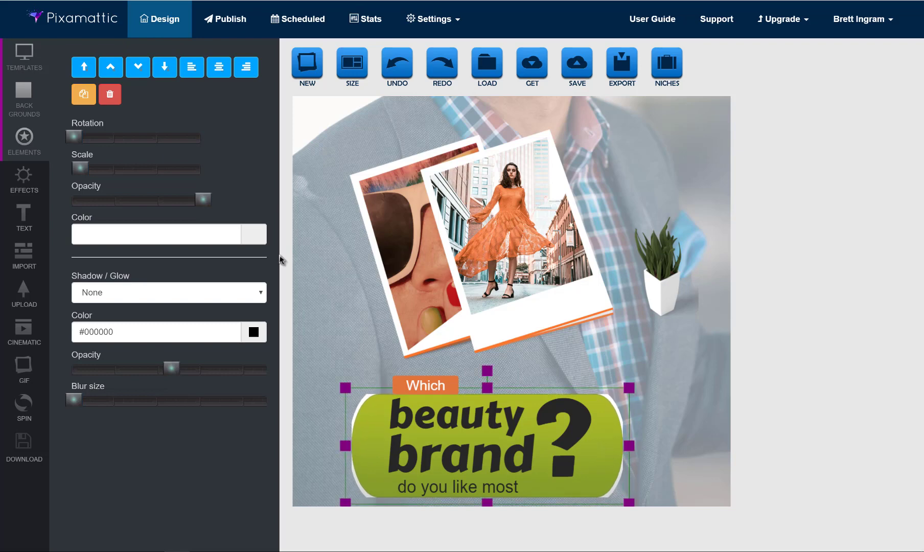
{"action": "left_click", "coordinate": [253, 235]}
{"action": "left_click_drag", "start_coordinate": [208, 253], "coordinate": [146, 231]}
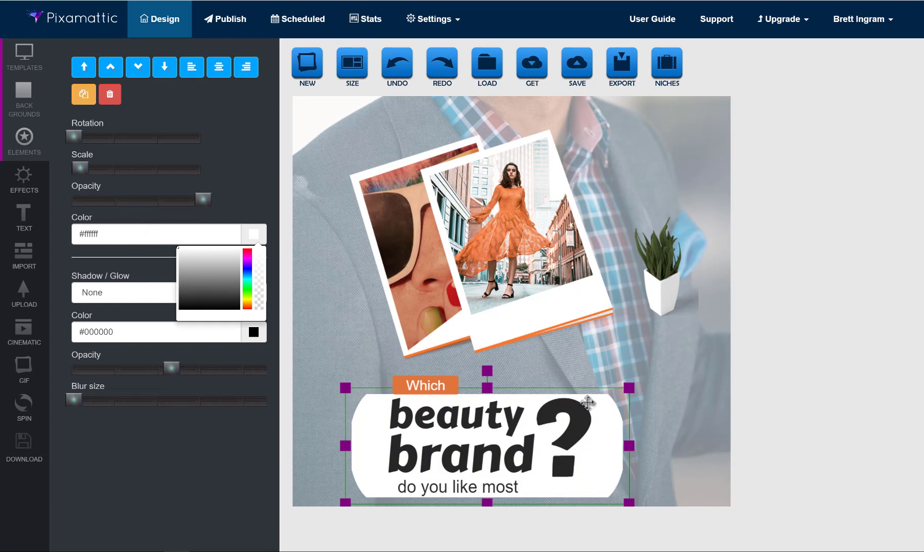
Stretch the white pill taller at its top and nudge the headline text down inside it.
{"action": "left_click_drag", "start_coordinate": [488, 387], "coordinate": [488, 377]}
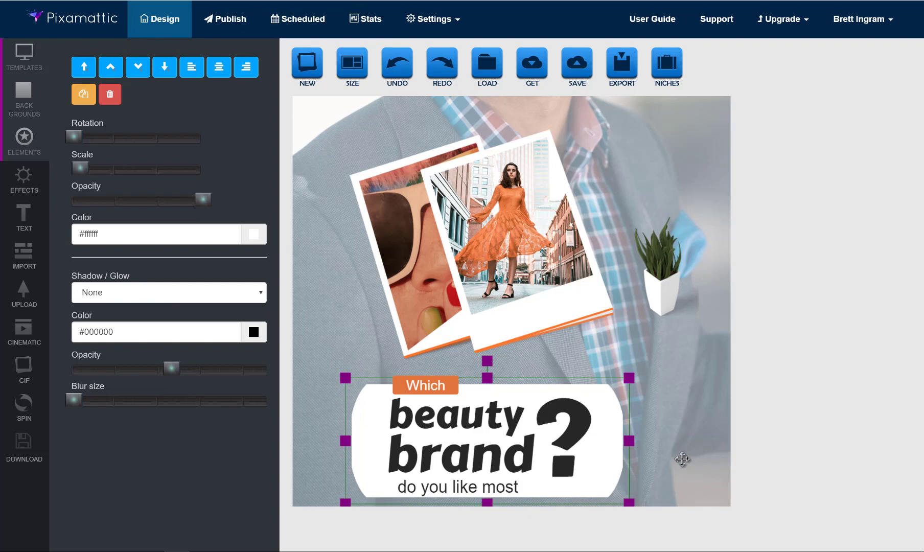
{"action": "left_click_drag", "start_coordinate": [608, 444], "coordinate": [610, 450]}
{"action": "left_click", "coordinate": [698, 418]}
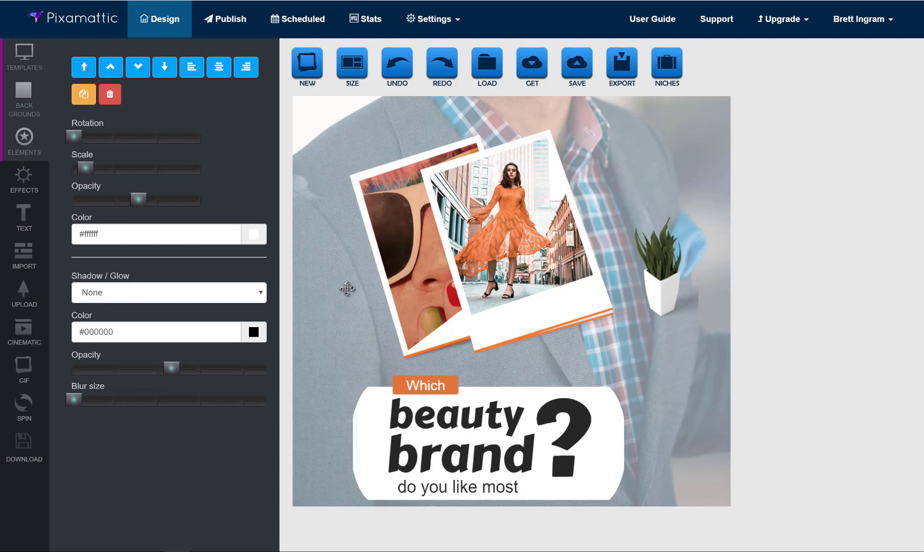
Add the artichoke cut-out from the transparent elements and shrink it into the bottom-right corner.
{"action": "left_click", "coordinate": [24, 139]}
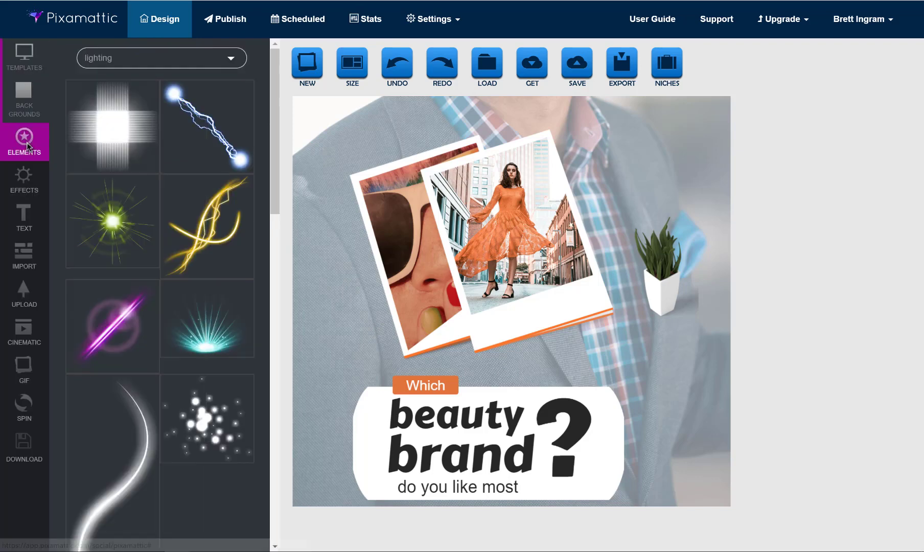
{"action": "left_click", "coordinate": [121, 62]}
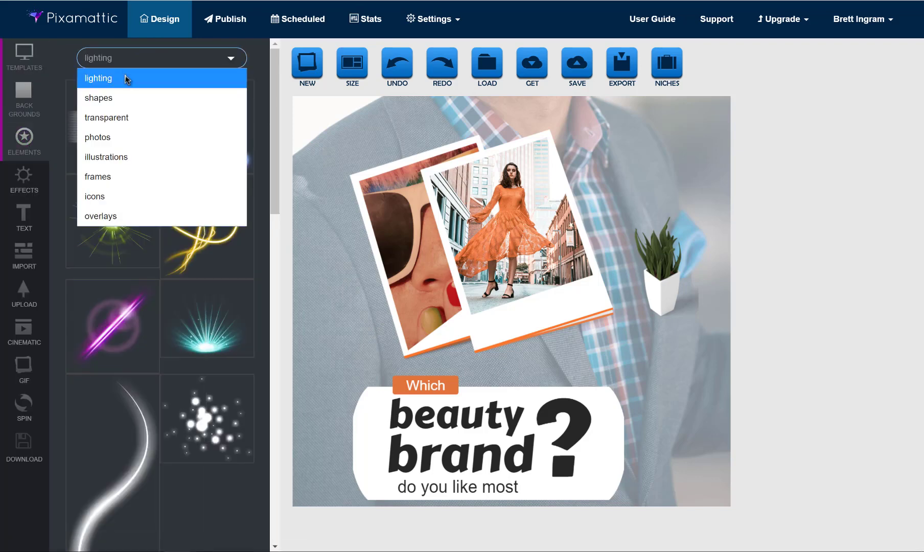
{"action": "left_click", "coordinate": [128, 119]}
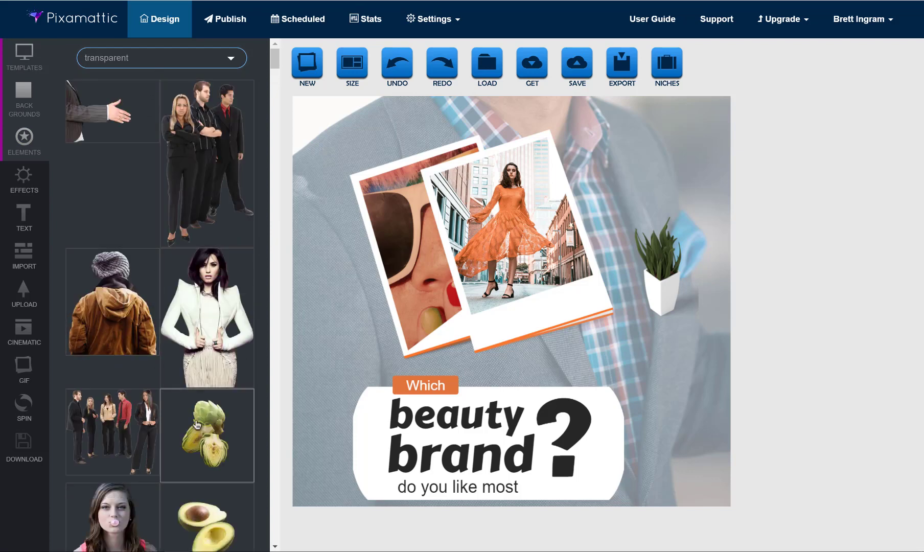
{"action": "left_click", "coordinate": [246, 419]}
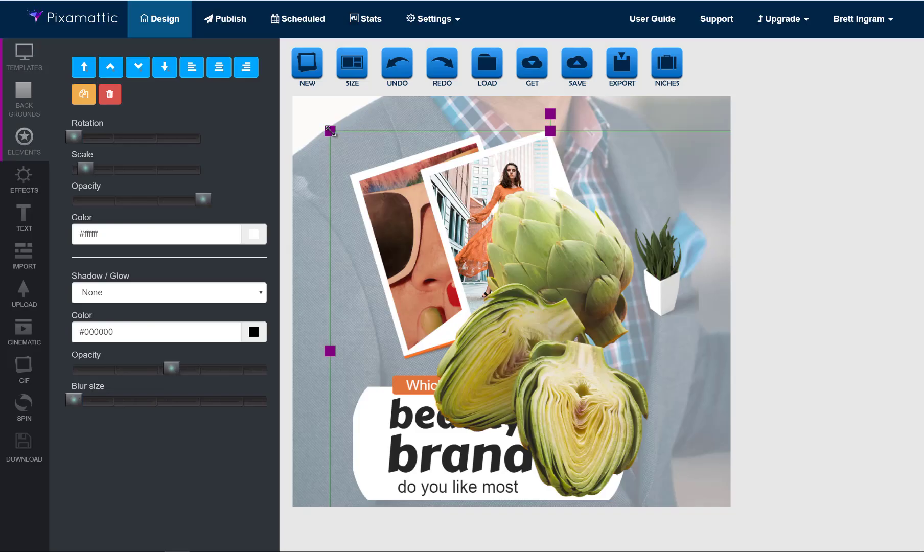
{"action": "left_click_drag", "start_coordinate": [330, 131], "coordinate": [581, 382]}
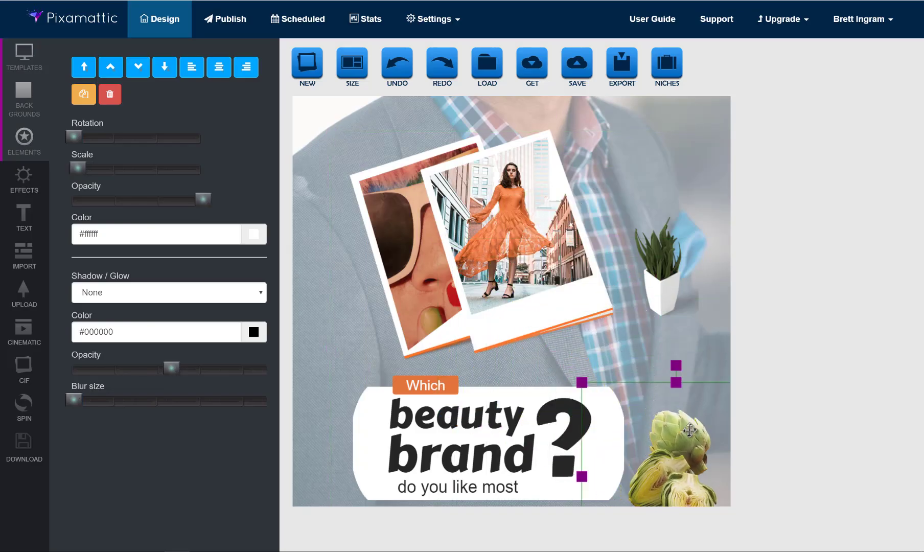
{"action": "left_click_drag", "start_coordinate": [695, 426], "coordinate": [713, 398]}
{"action": "left_click", "coordinate": [688, 349]}
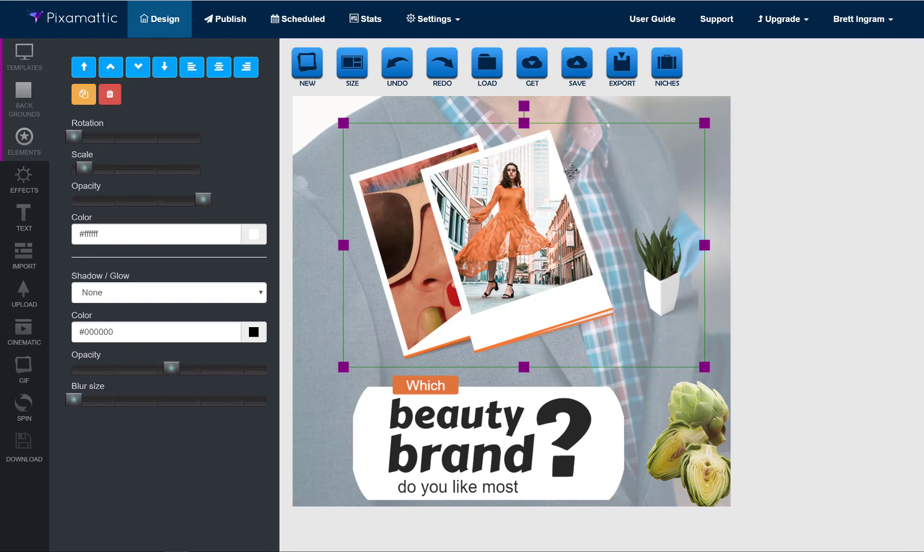
Browse the photos and illustrations element categories, then settle on the frames category.
{"action": "left_click", "coordinate": [24, 139]}
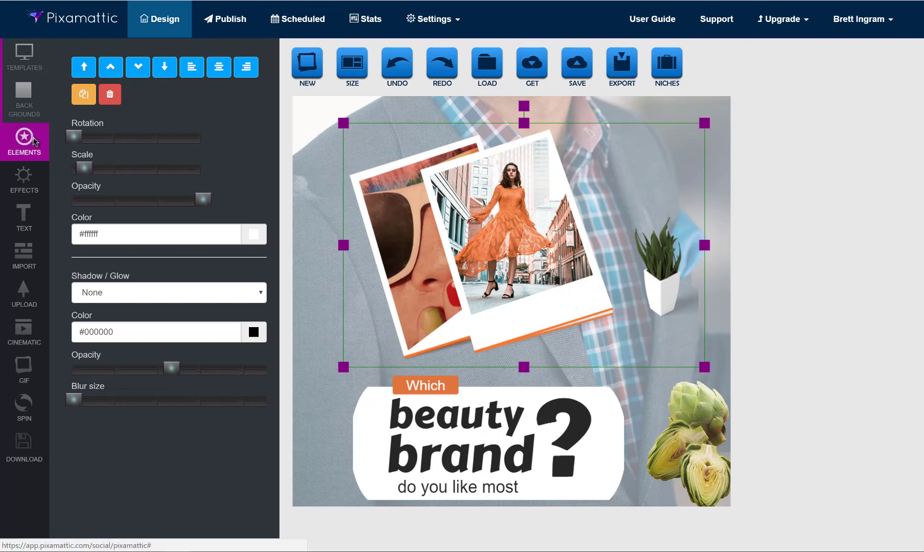
{"action": "left_click", "coordinate": [158, 65]}
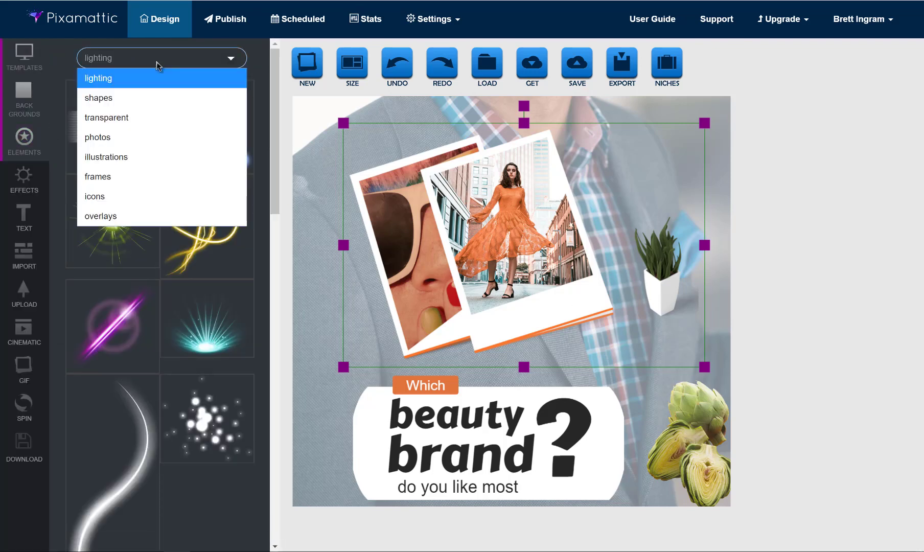
{"action": "left_click", "coordinate": [147, 138]}
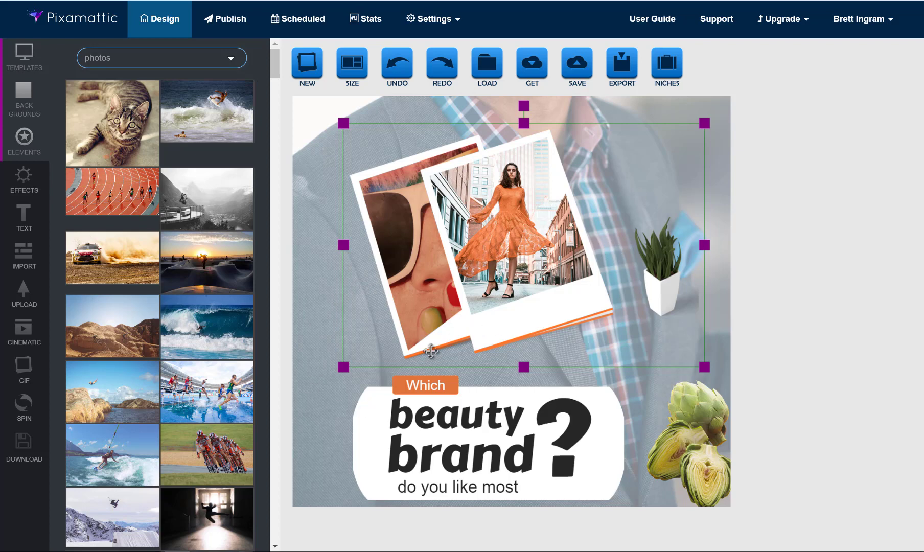
{"action": "left_click", "coordinate": [169, 64]}
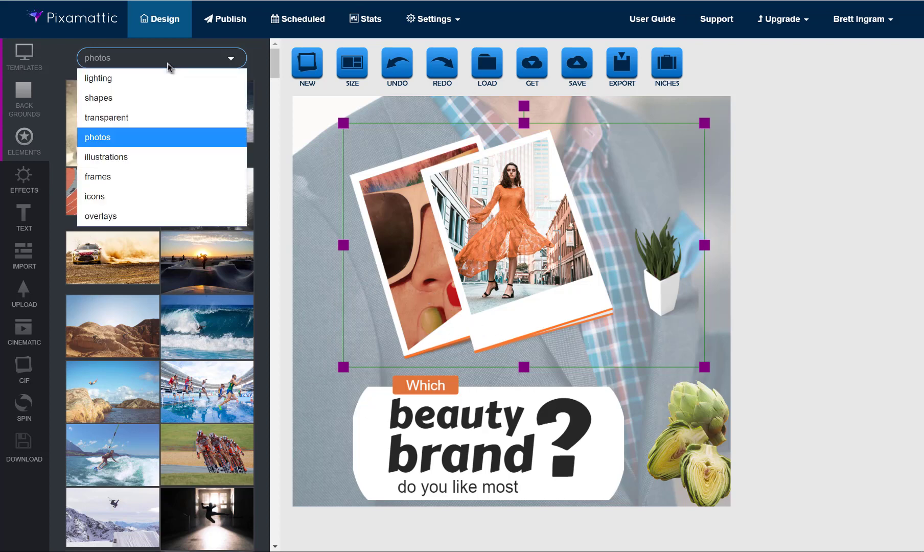
{"action": "left_click", "coordinate": [164, 156]}
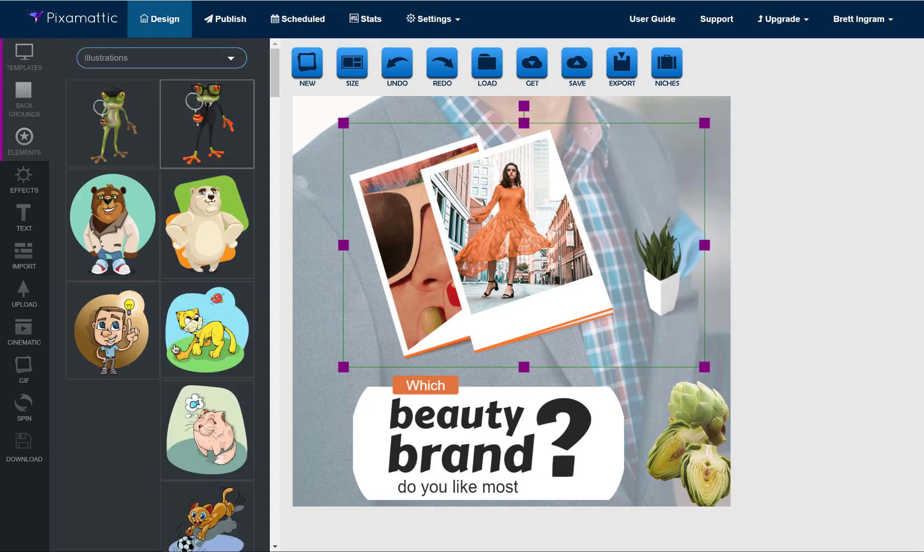
{"action": "scroll", "coordinate": [209, 335], "scroll_direction": "down", "scroll_amount": 5}
{"action": "scroll", "coordinate": [210, 334], "scroll_direction": "up", "scroll_amount": 5}
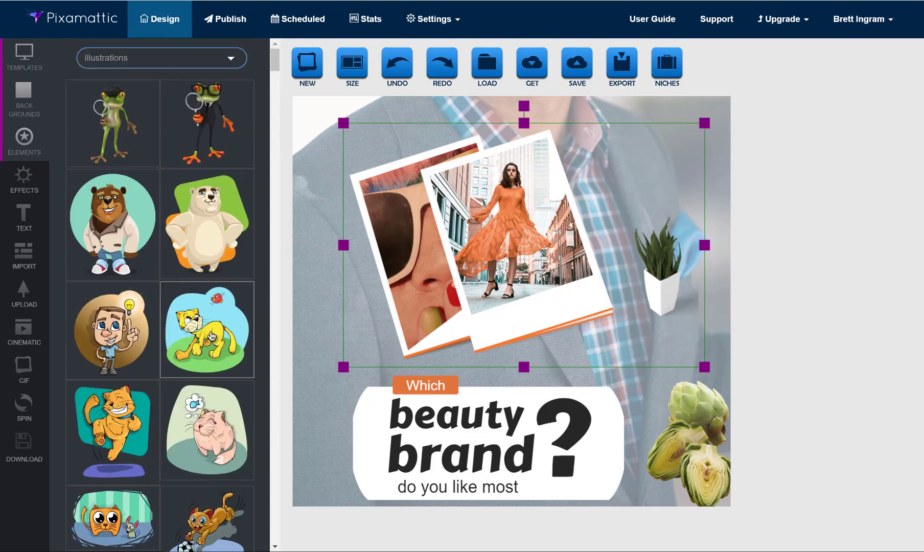
{"action": "left_click", "coordinate": [178, 63]}
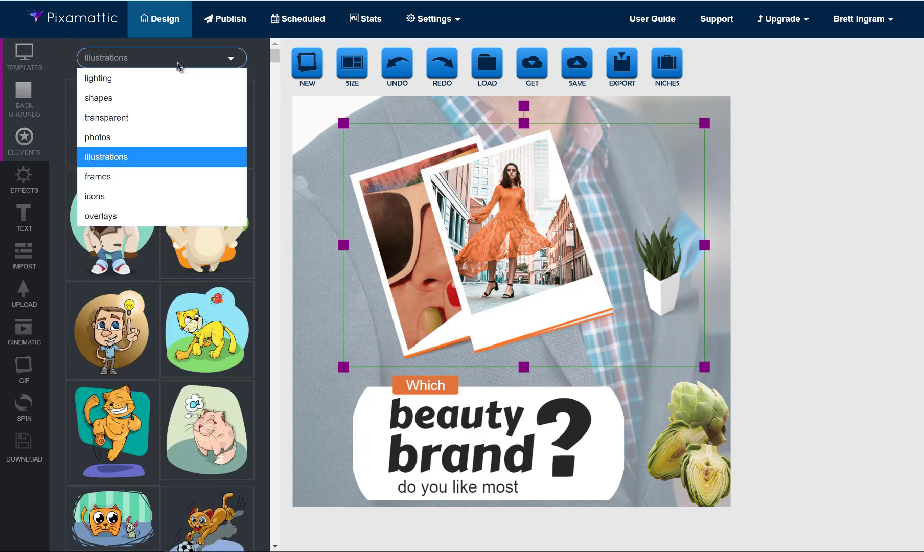
{"action": "left_click", "coordinate": [156, 180]}
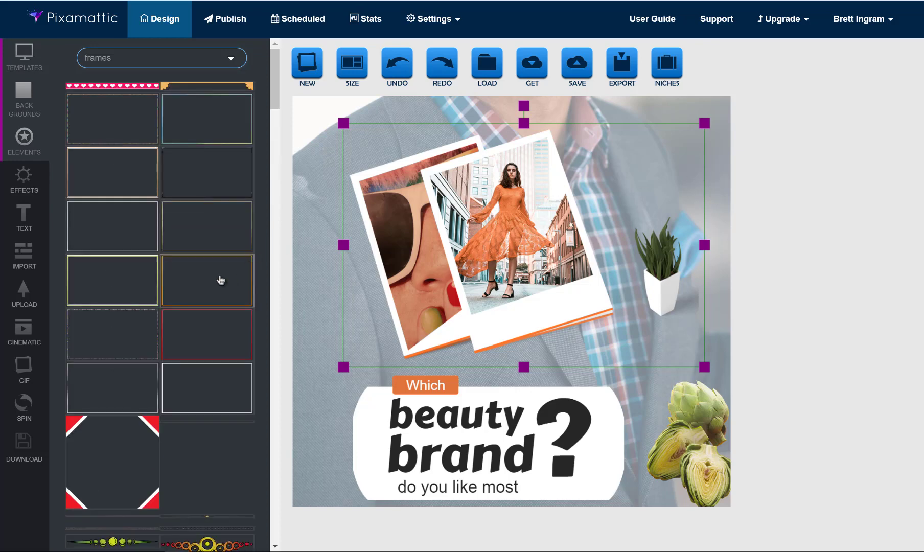
Add the yellow-green frame and stretch it to fit the post's edges.
{"action": "left_click", "coordinate": [143, 273]}
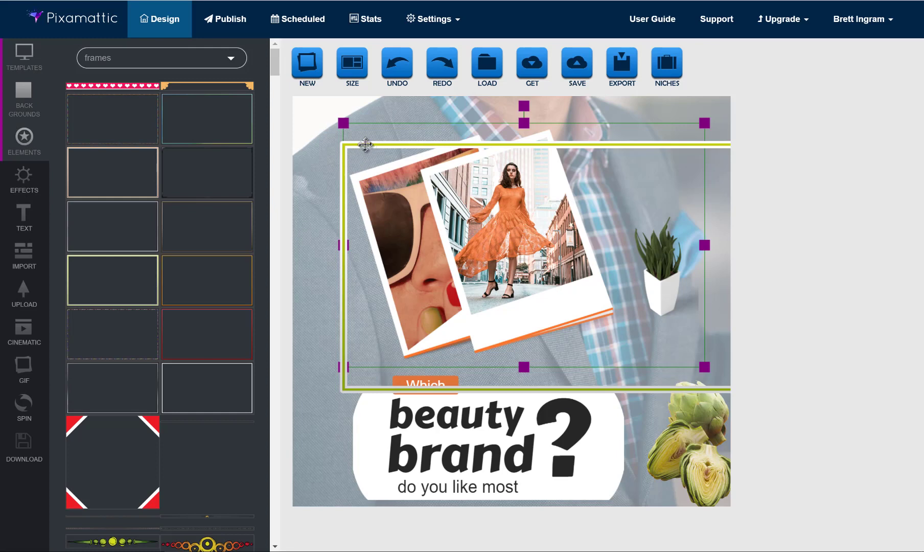
{"action": "left_click_drag", "start_coordinate": [365, 145], "coordinate": [347, 119]}
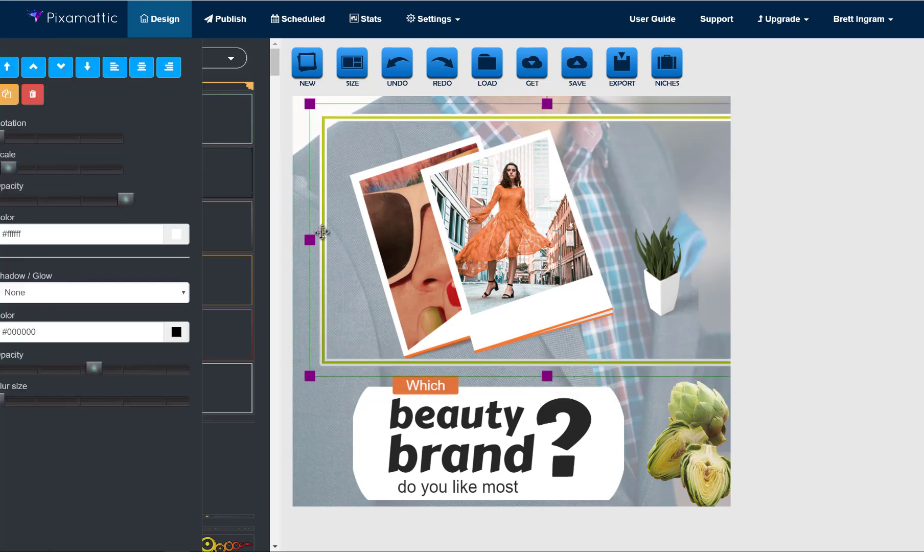
{"action": "left_click_drag", "start_coordinate": [332, 238], "coordinate": [450, 239]}
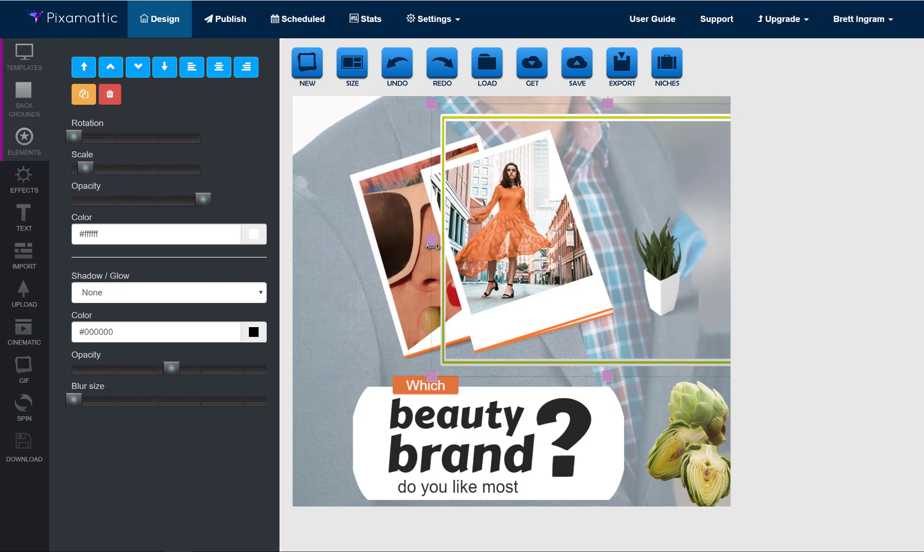
{"action": "left_click_drag", "start_coordinate": [547, 119], "coordinate": [402, 116]}
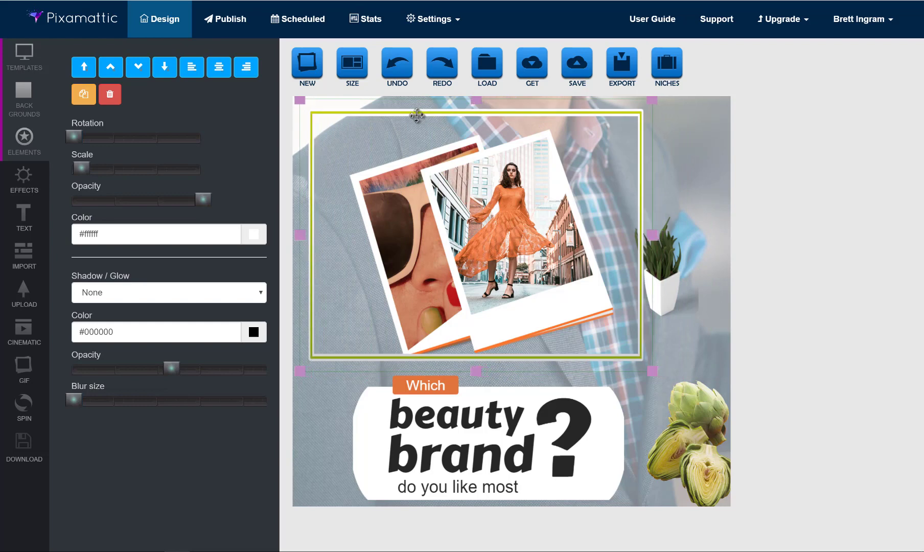
{"action": "left_click_drag", "start_coordinate": [650, 236], "coordinate": [722, 242]}
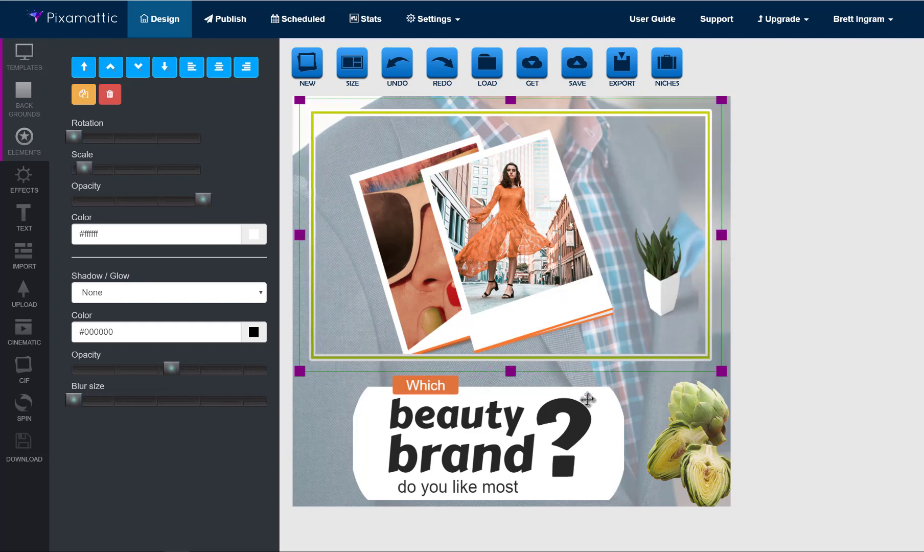
{"action": "left_click_drag", "start_coordinate": [511, 371], "coordinate": [511, 503]}
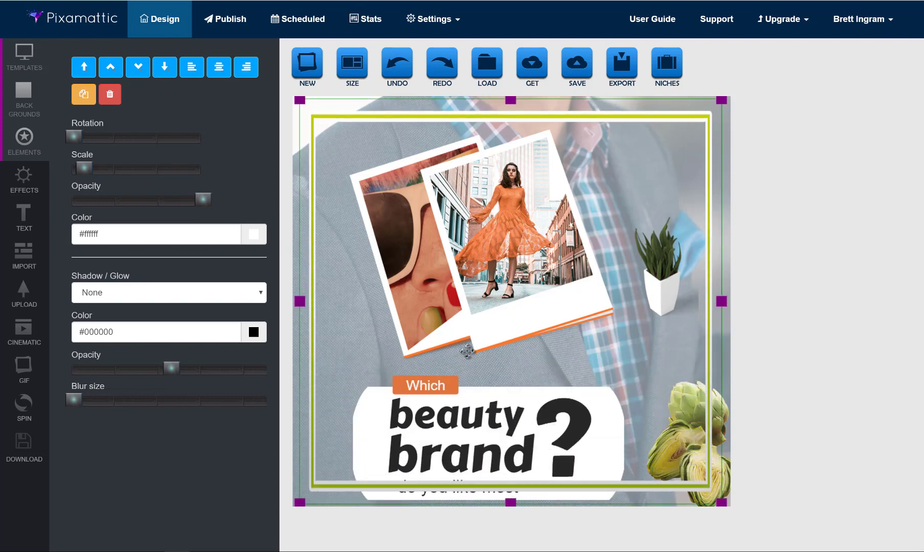
Send the frame back three layers, behind the artichokes, caption and white pill.
{"action": "left_click", "coordinate": [136, 66]}
{"action": "left_click", "coordinate": [135, 66]}
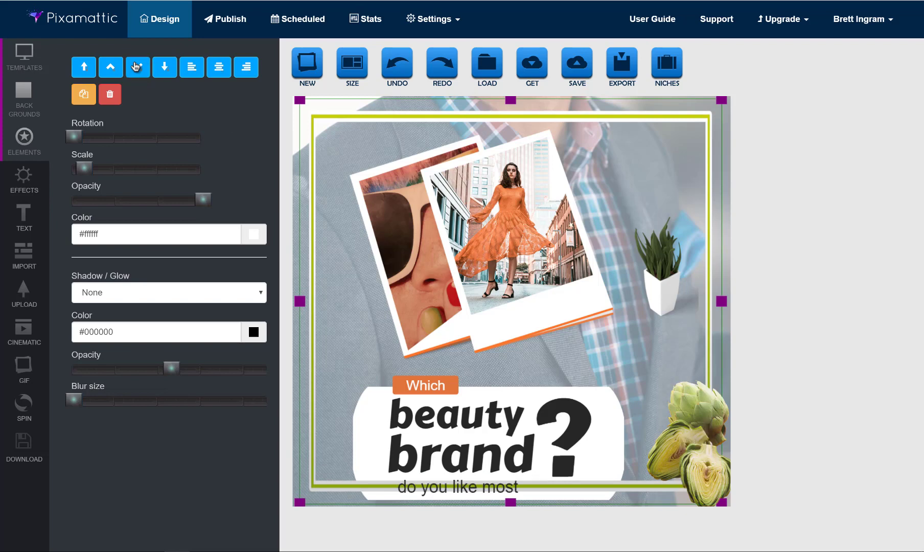
{"action": "left_click", "coordinate": [136, 66]}
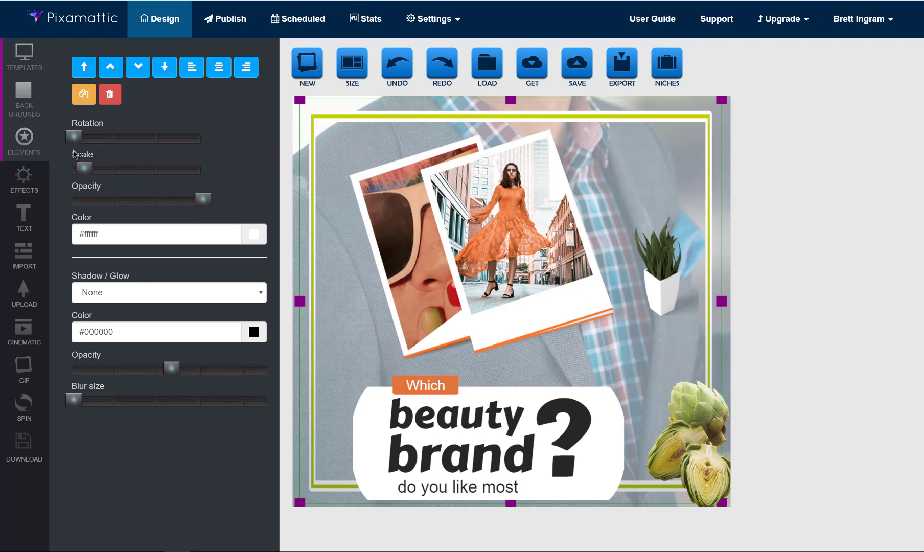
Look through the icons category, then add the corner-glow overlay from overlays.
{"action": "left_click", "coordinate": [24, 138]}
{"action": "left_click", "coordinate": [152, 64]}
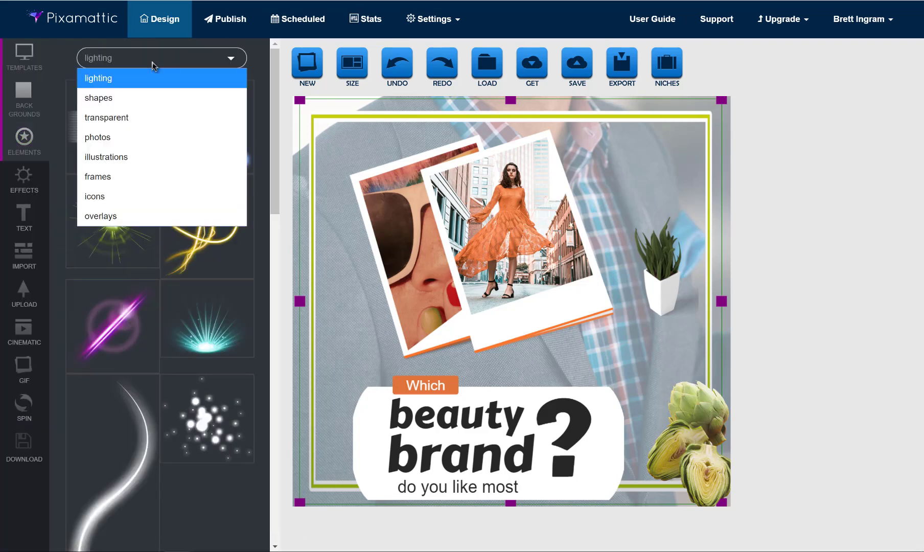
{"action": "left_click", "coordinate": [142, 197]}
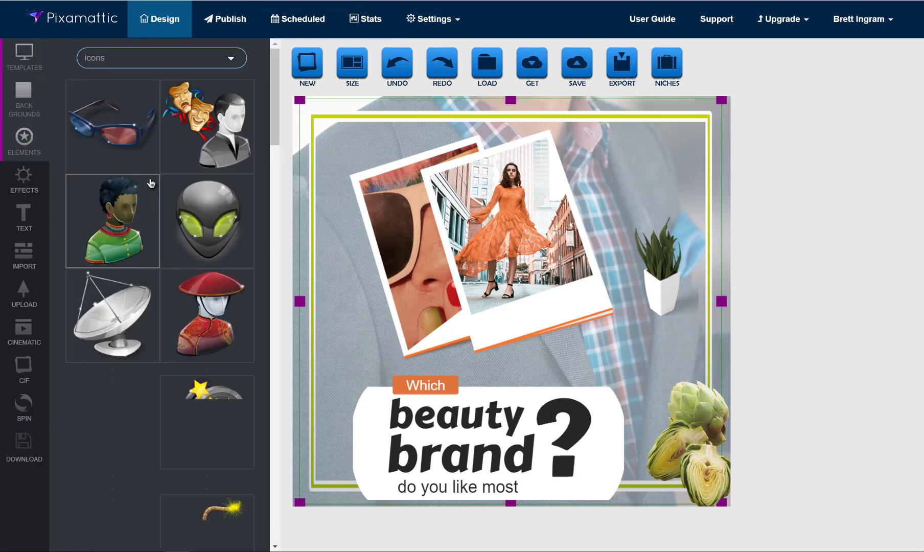
{"action": "left_click", "coordinate": [154, 58]}
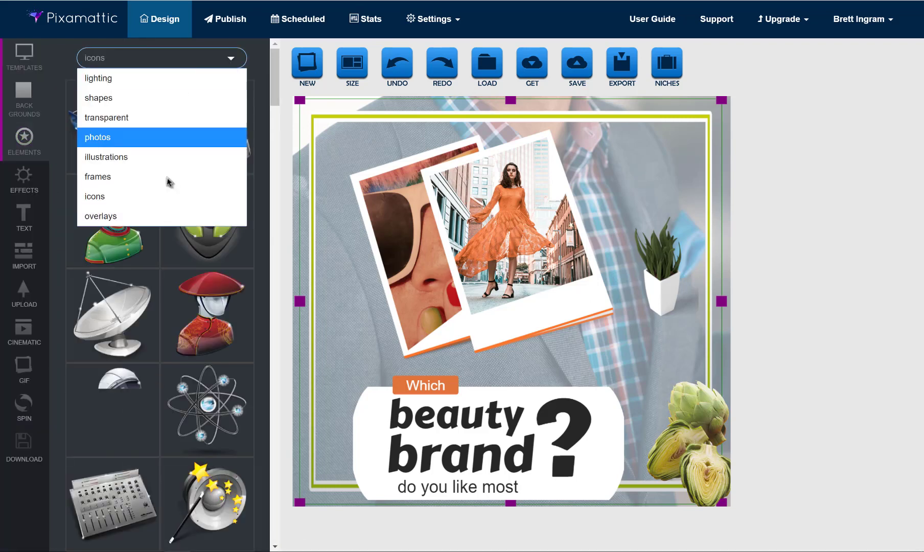
{"action": "left_click", "coordinate": [164, 216]}
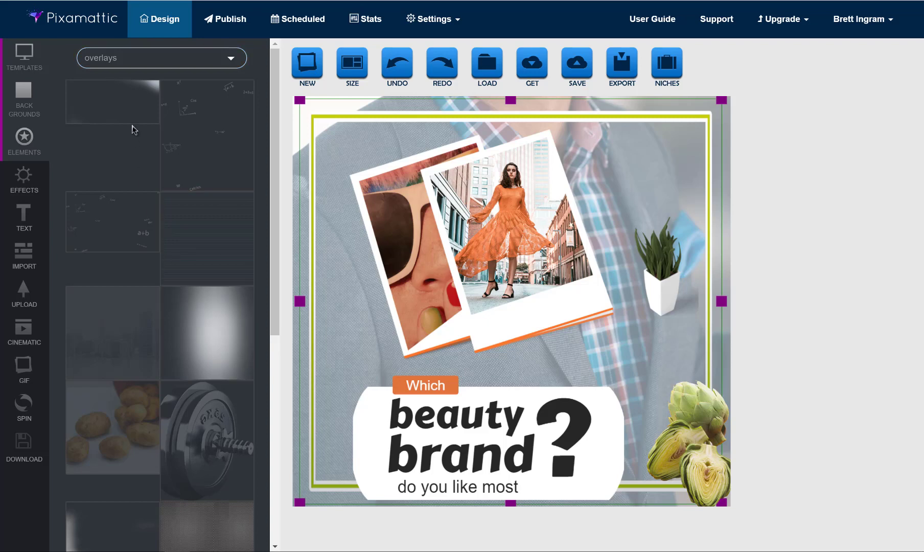
{"action": "left_click", "coordinate": [141, 107]}
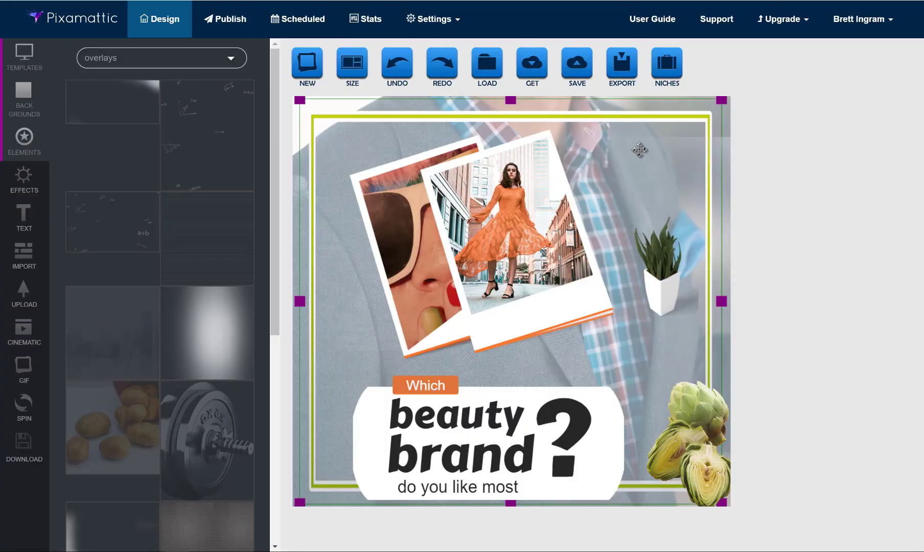
Shrink the corner-glow overlay and reposition it on the post.
{"action": "left_click_drag", "start_coordinate": [721, 100], "coordinate": [603, 170]}
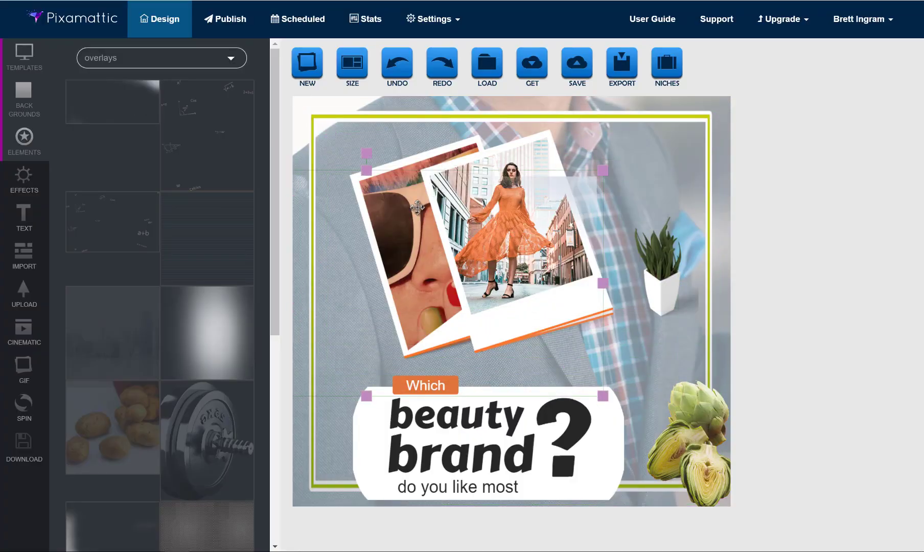
{"action": "left_click_drag", "start_coordinate": [417, 207], "coordinate": [579, 108]}
{"action": "left_click", "coordinate": [561, 187]}
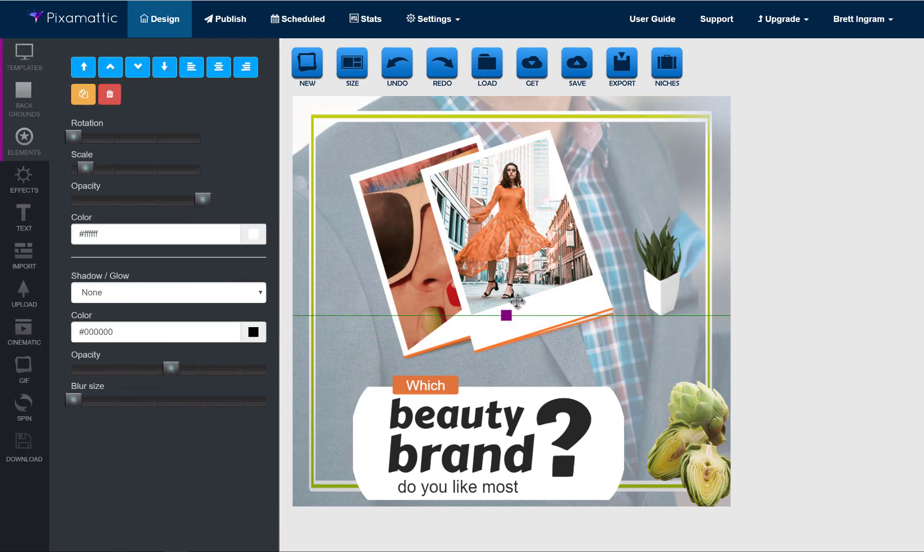
{"action": "left_click_drag", "start_coordinate": [506, 314], "coordinate": [508, 515]}
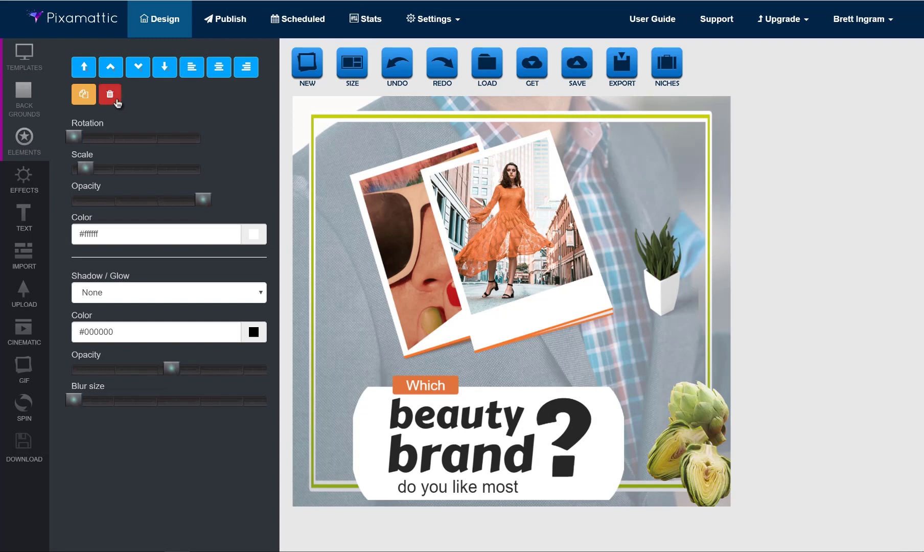
Delete the artichoke image from the post's lower-right corner.
{"action": "mouse_move", "coordinate": [683, 369]}
{"action": "left_mouse_down"}
{"action": "mouse_move", "coordinate": [673, 327]}
{"action": "mouse_move", "coordinate": [685, 369]}
{"action": "left_mouse_up"}
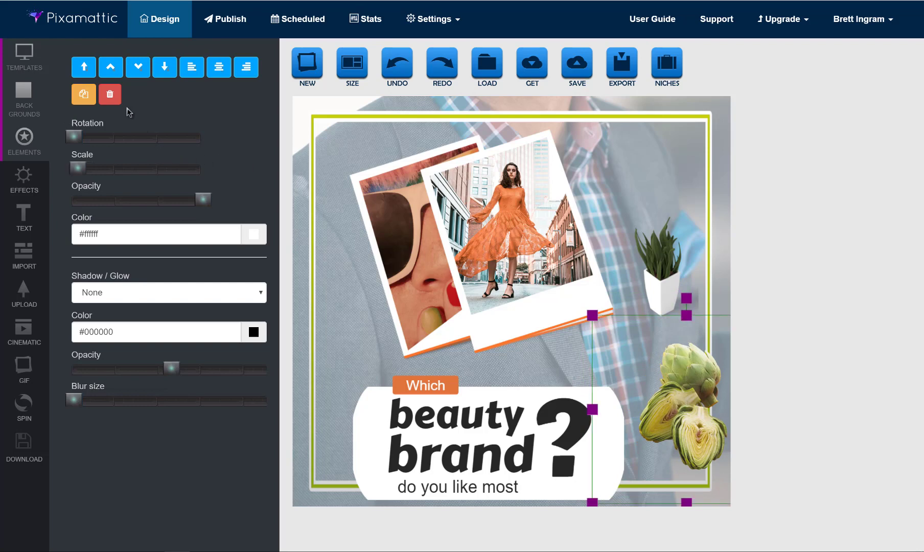
{"action": "left_click", "coordinate": [110, 95]}
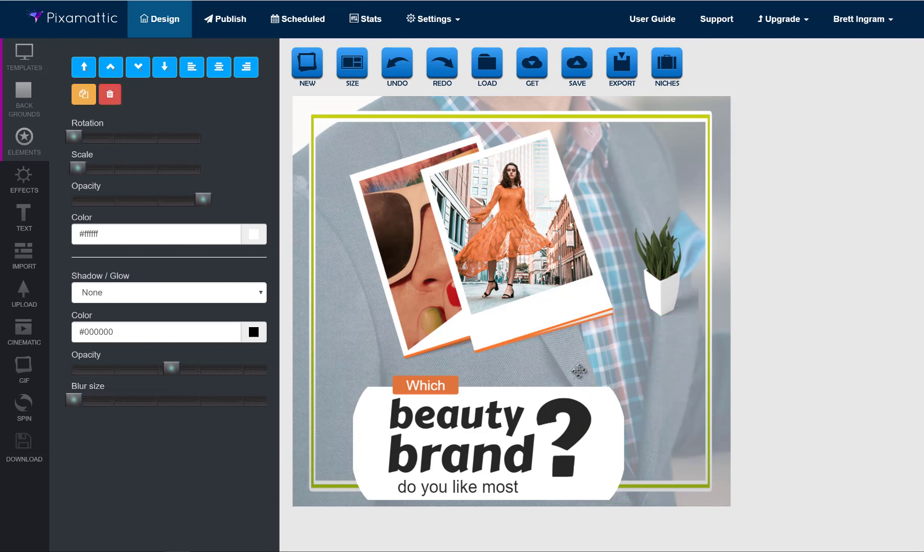
{"action": "left_click", "coordinate": [614, 418]}
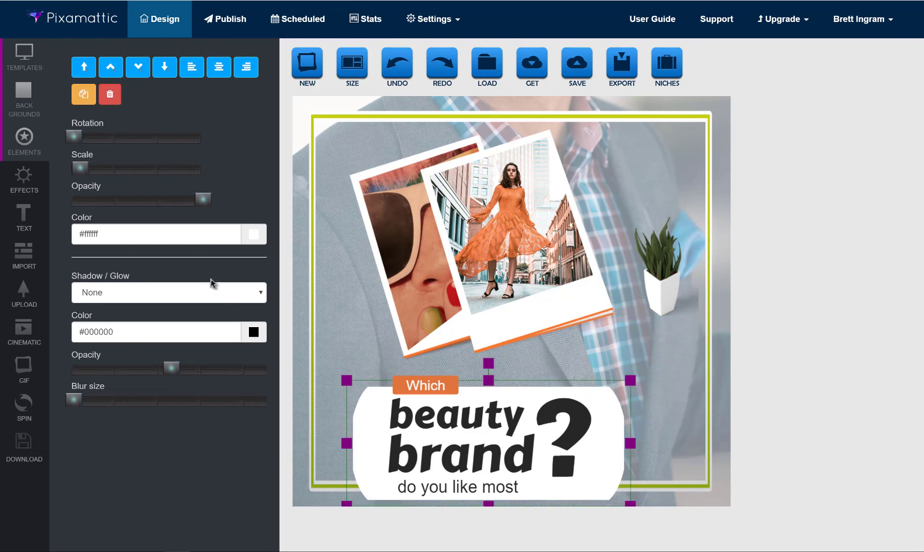
{"action": "left_click", "coordinate": [28, 182]}
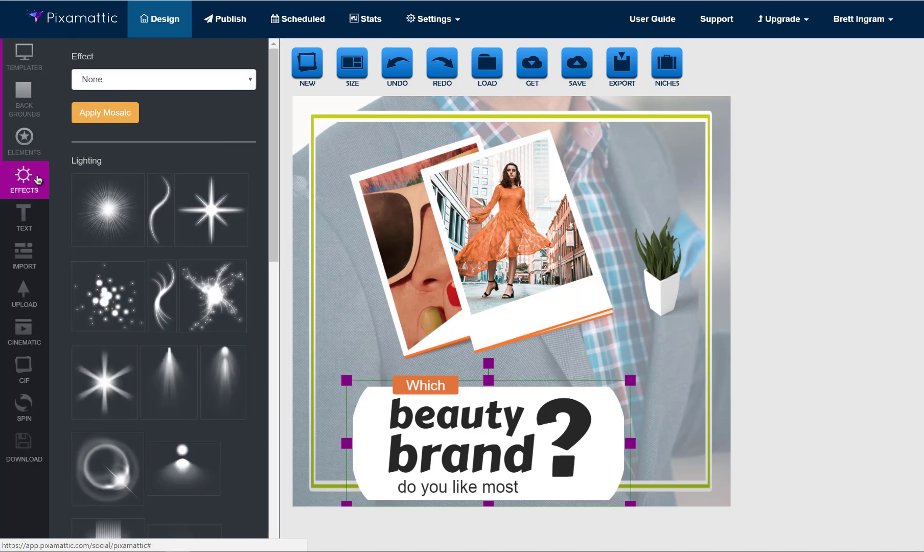
{"action": "left_click", "coordinate": [140, 82]}
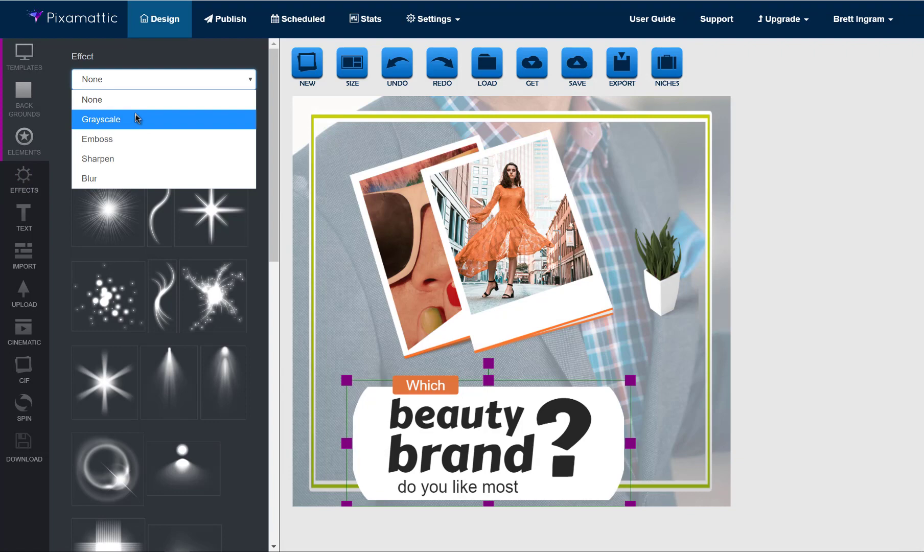
{"action": "left_click", "coordinate": [116, 148]}
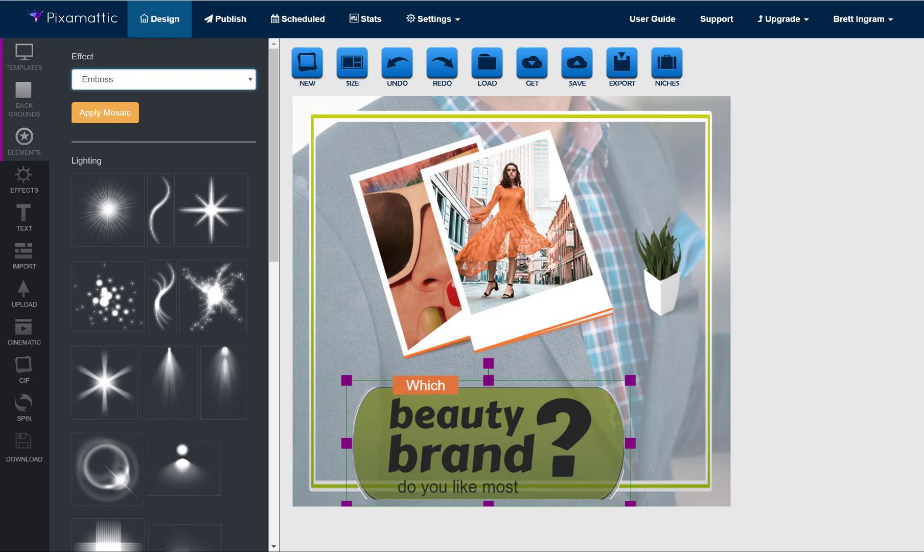
{"action": "left_click", "coordinate": [396, 63]}
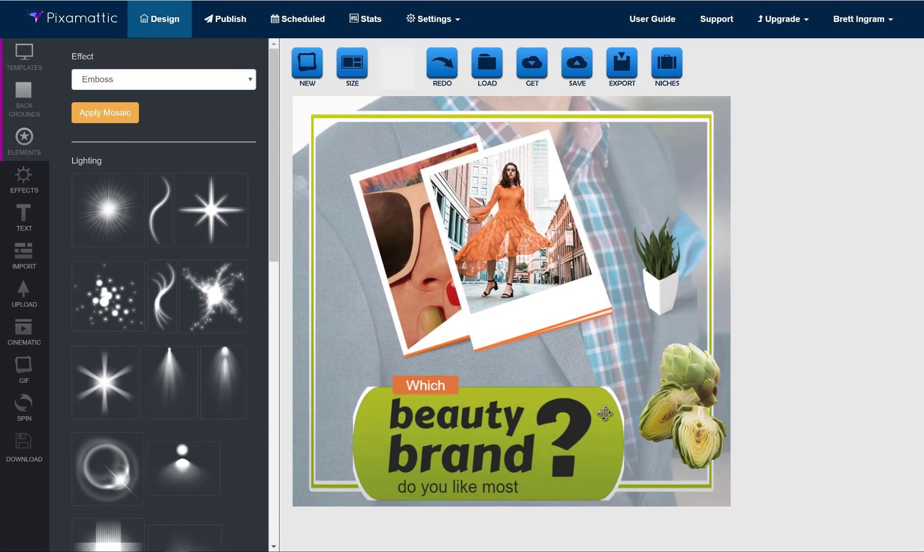
{"action": "left_click_drag", "start_coordinate": [605, 412], "coordinate": [610, 404]}
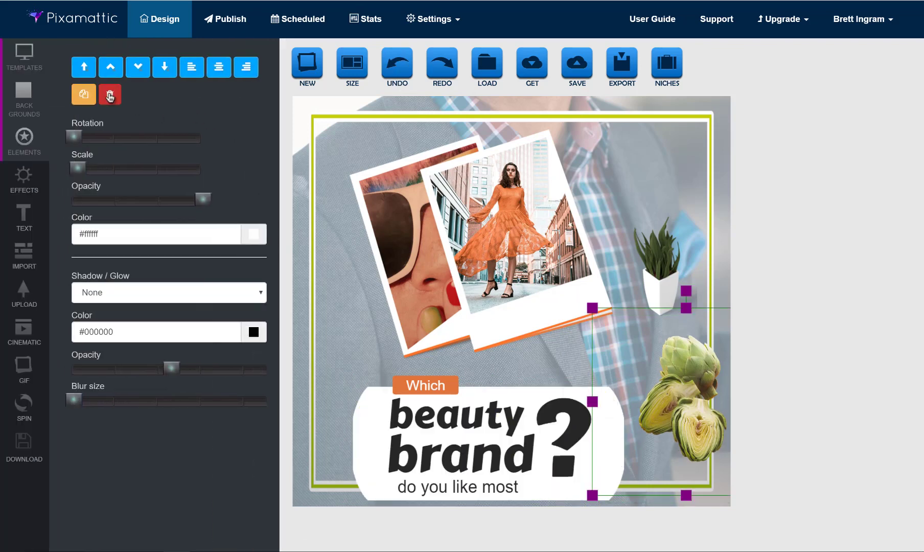
{"action": "left_click", "coordinate": [110, 95]}
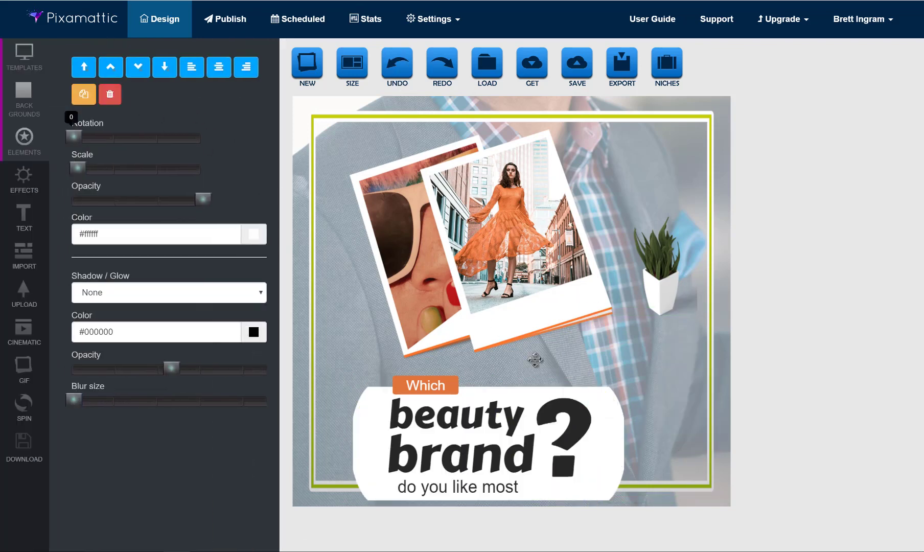
Apply the dotted-circles pattern effect to the white text pill.
{"action": "left_click", "coordinate": [359, 418]}
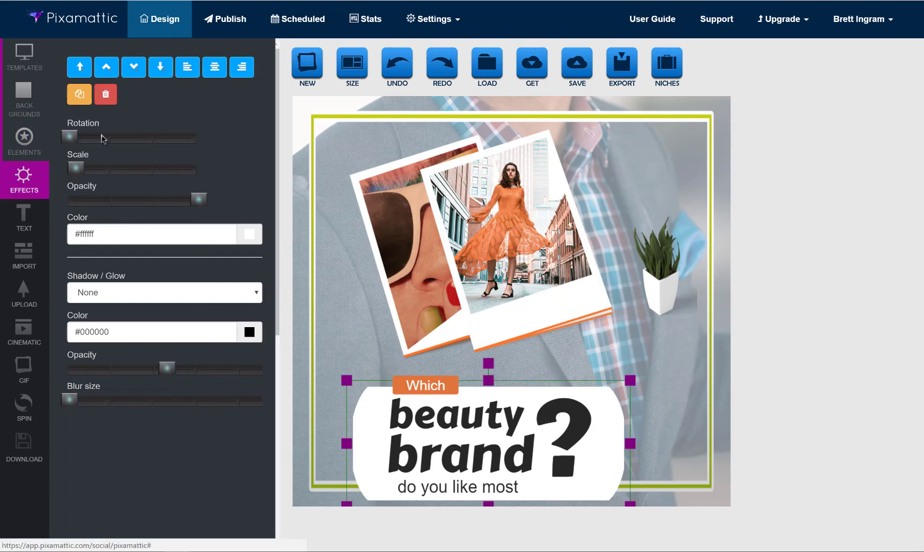
{"action": "left_click", "coordinate": [27, 178]}
{"action": "left_click", "coordinate": [130, 87]}
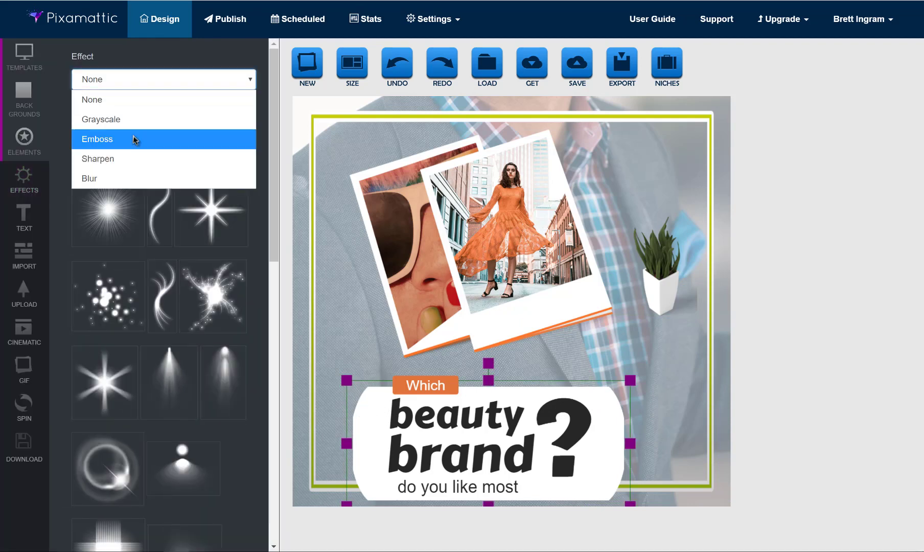
{"action": "left_click", "coordinate": [236, 63]}
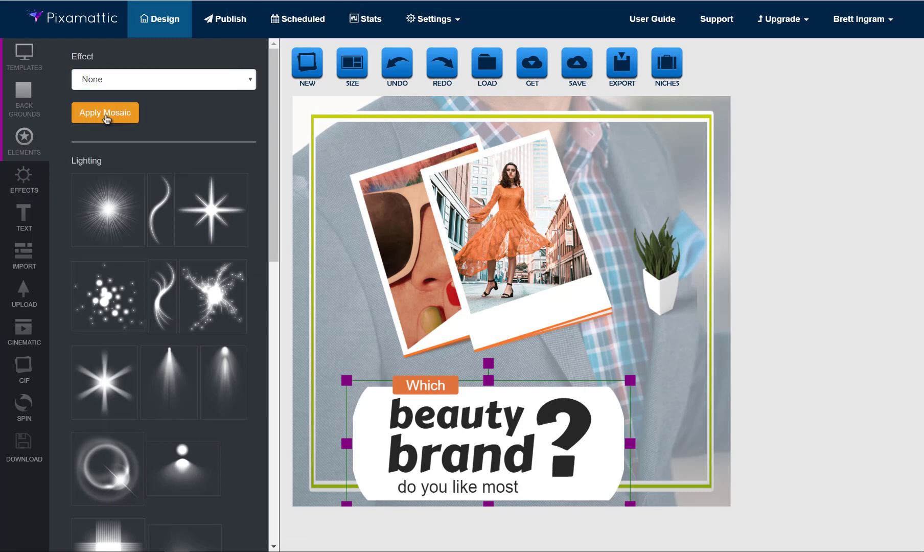
{"action": "scroll", "coordinate": [192, 206], "scroll_direction": "down", "scroll_amount": 12}
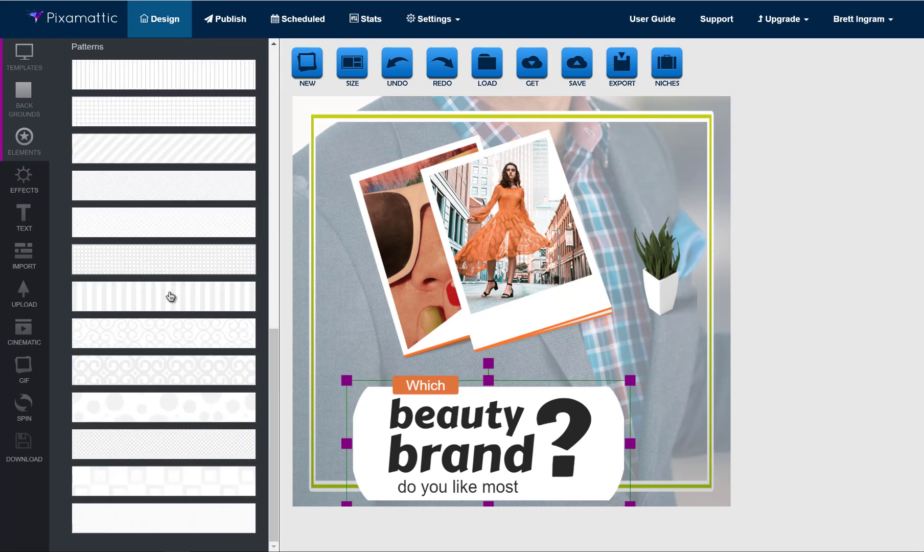
{"action": "left_click", "coordinate": [170, 406]}
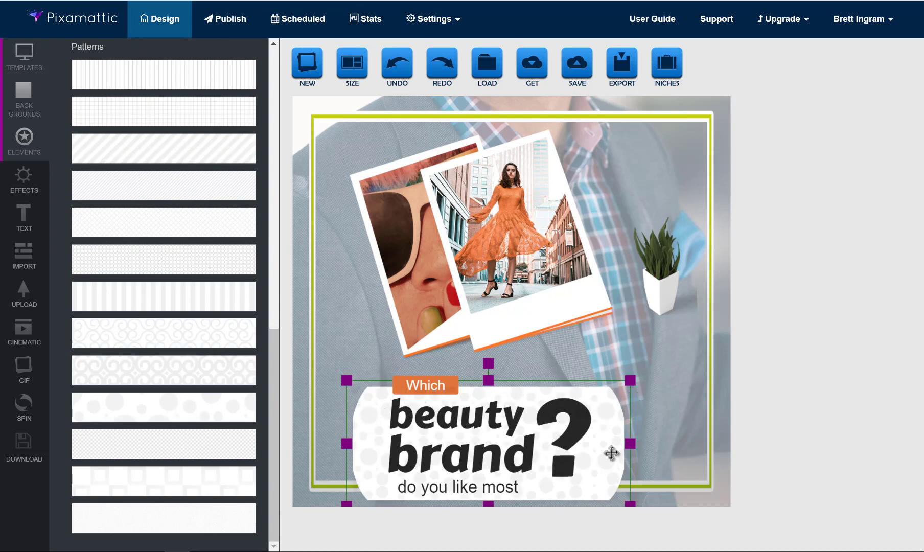
{"action": "scroll", "coordinate": [196, 276], "scroll_direction": "up", "scroll_amount": 8}
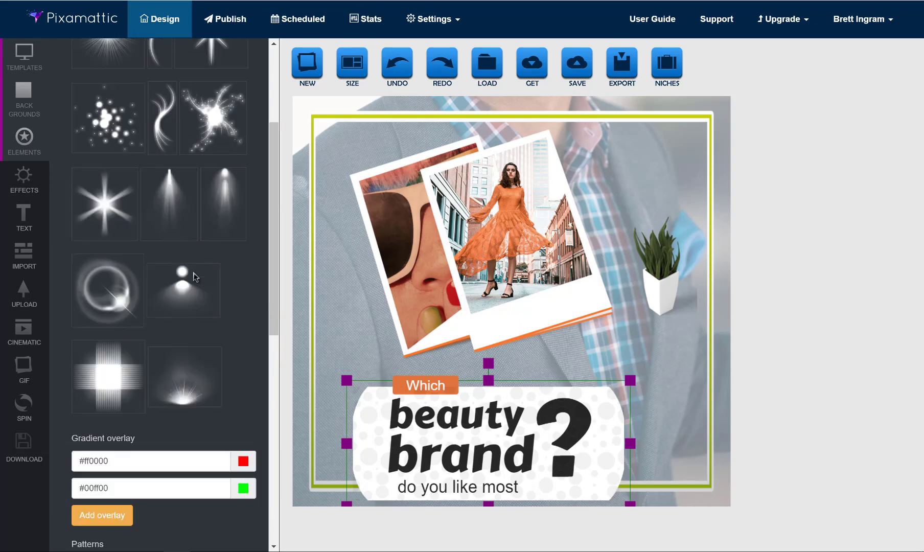
{"action": "scroll", "coordinate": [194, 276], "scroll_direction": "up", "scroll_amount": 5}
{"action": "left_click", "coordinate": [29, 173]}
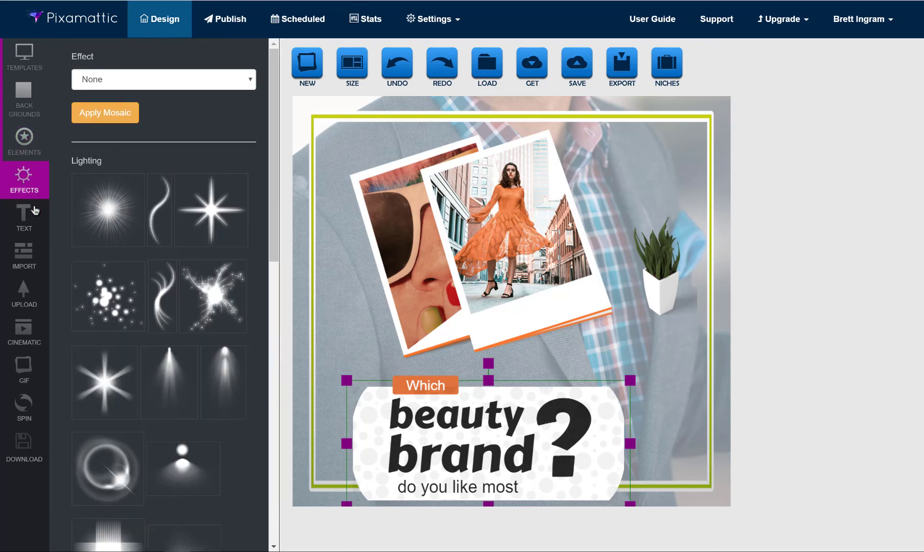
Delete the dotted pattern layer and select the word 'beauty'.
{"action": "left_click", "coordinate": [486, 415]}
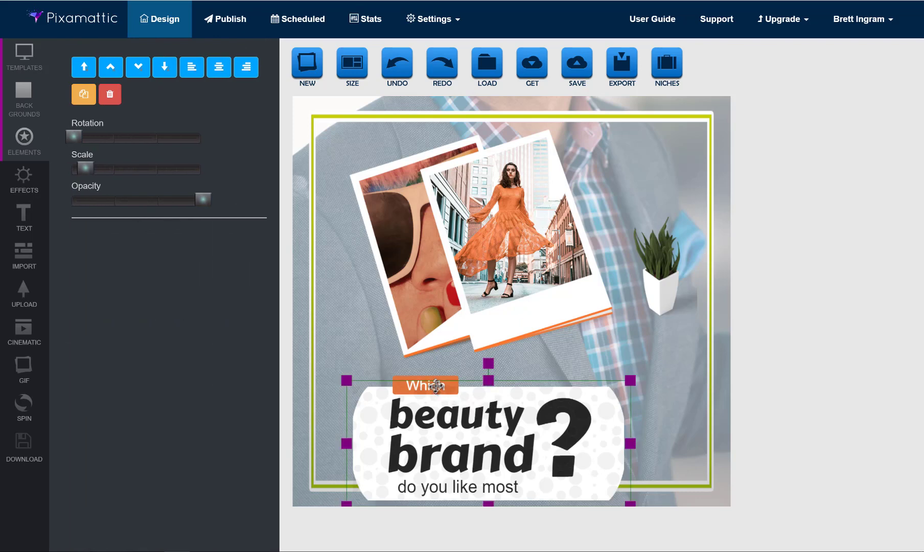
{"action": "left_click_drag", "start_coordinate": [521, 418], "coordinate": [572, 385]}
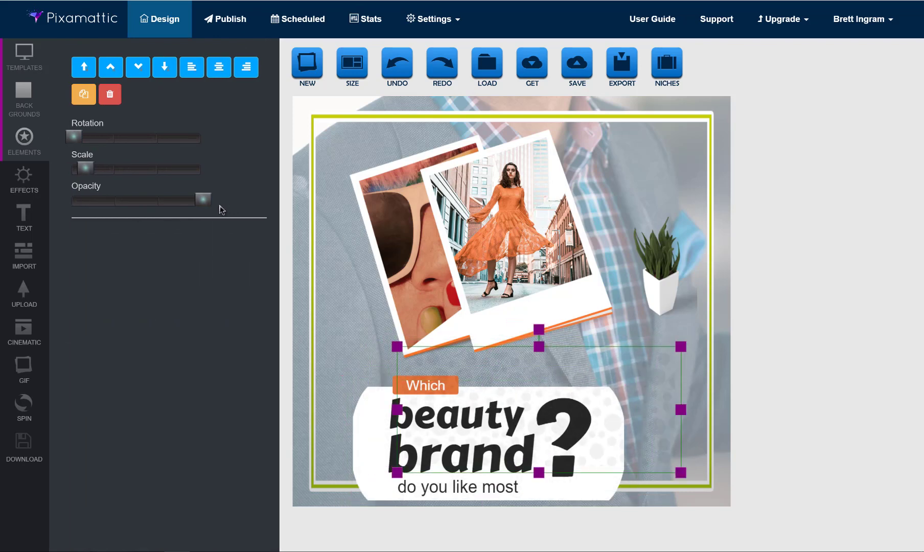
{"action": "left_click", "coordinate": [114, 96]}
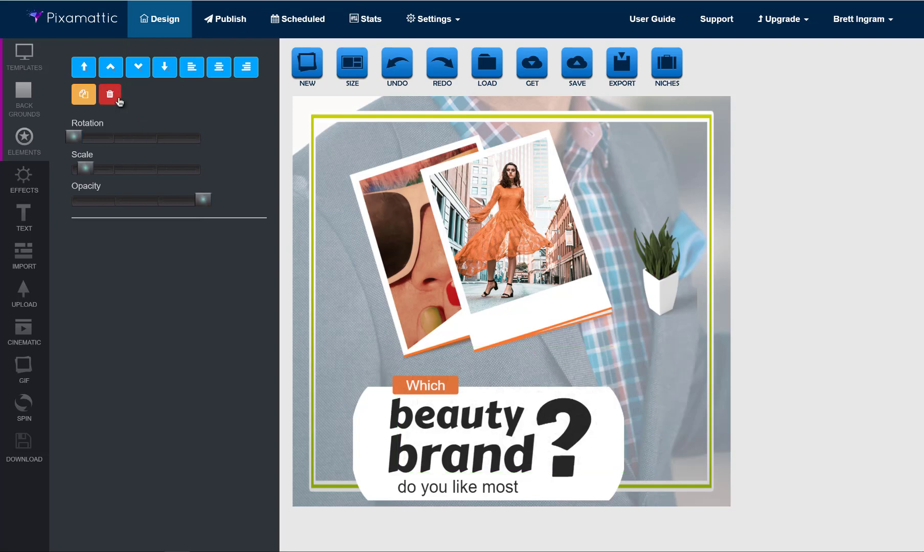
{"action": "left_click", "coordinate": [487, 417]}
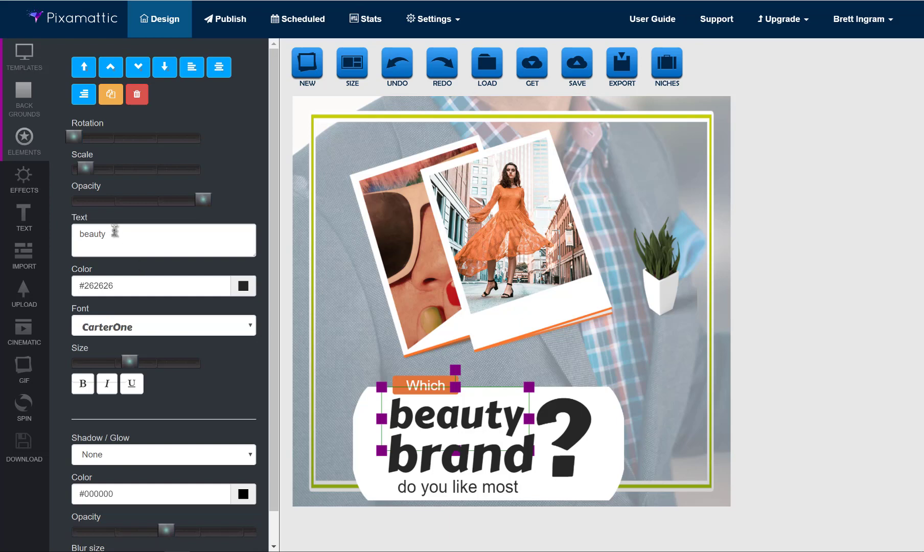
Replace 'beauty' with 'hello' and colour it bright red #fa0202.
{"action": "left_click_drag", "start_coordinate": [114, 231], "coordinate": [75, 233]}
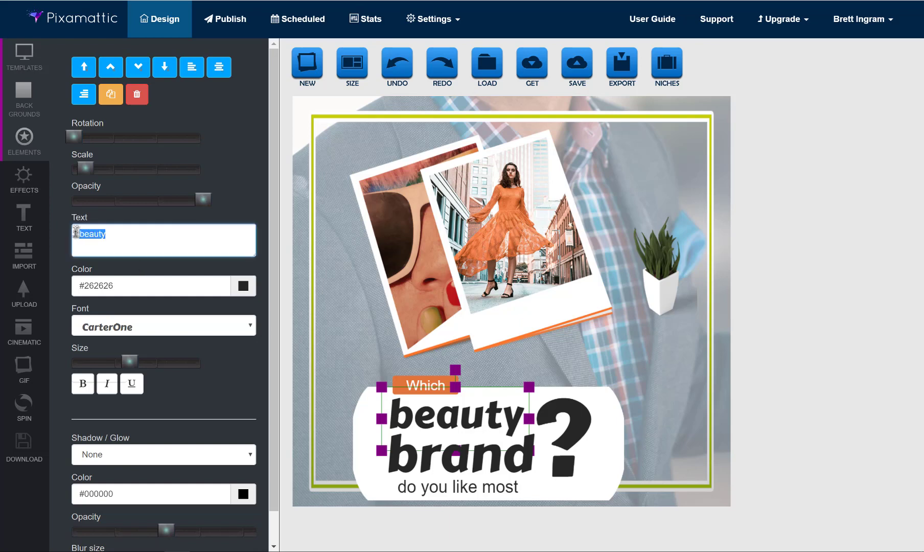
{"action": "type", "text": "hello"}
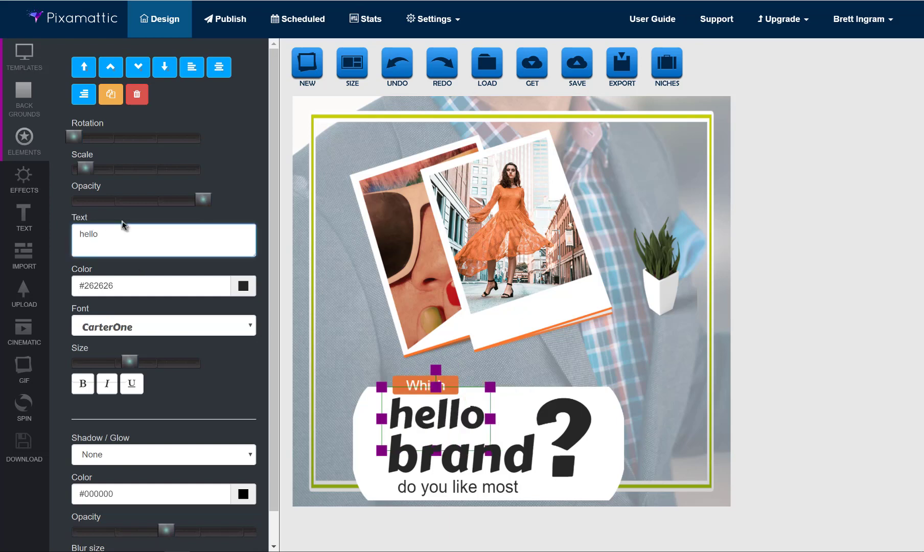
{"action": "left_click", "coordinate": [243, 286]}
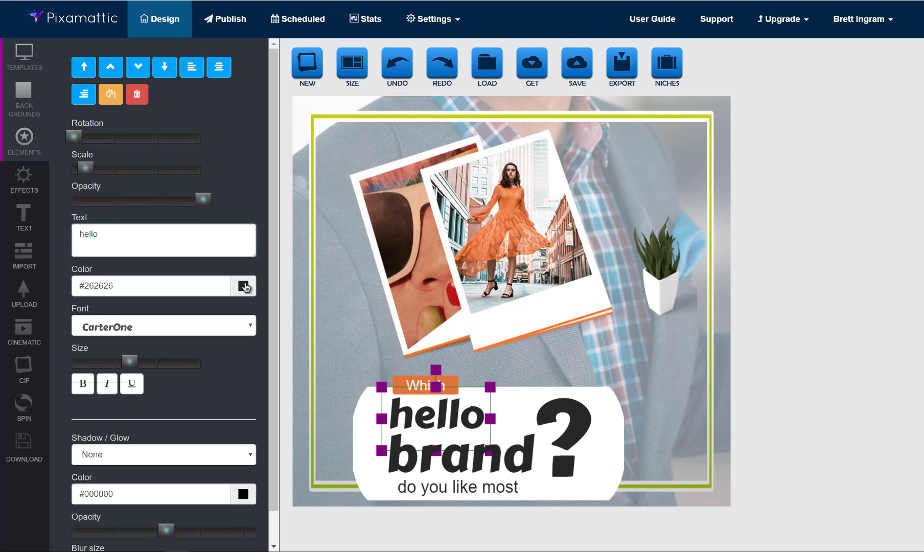
{"action": "left_click_drag", "start_coordinate": [214, 325], "coordinate": [229, 301]}
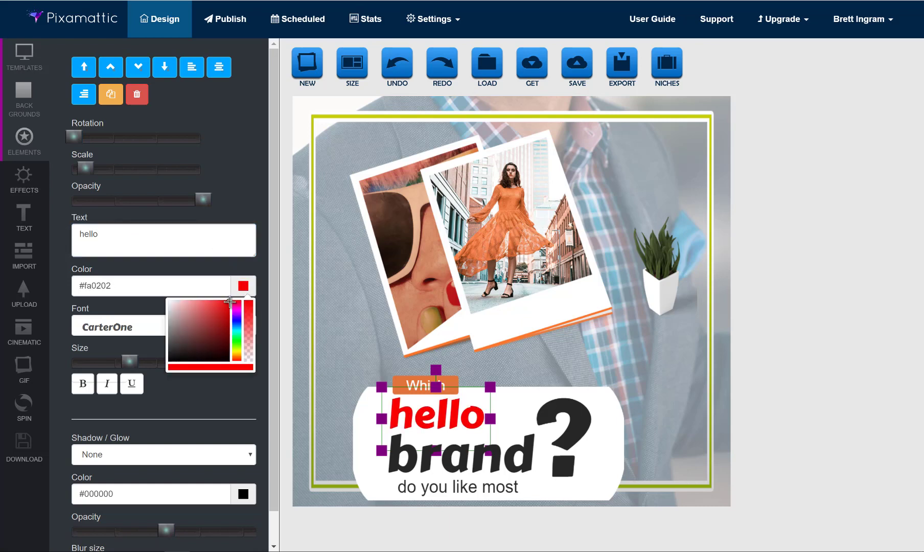
{"action": "left_click", "coordinate": [263, 265]}
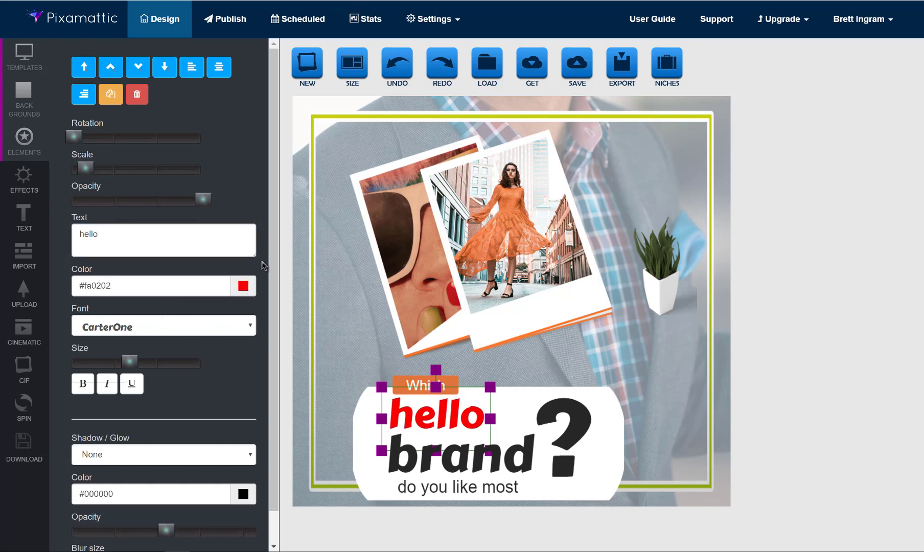
Try the CaesarDressing-Regular font, then set 'hello' in CabinSketch-Bold.
{"action": "left_click", "coordinate": [251, 328]}
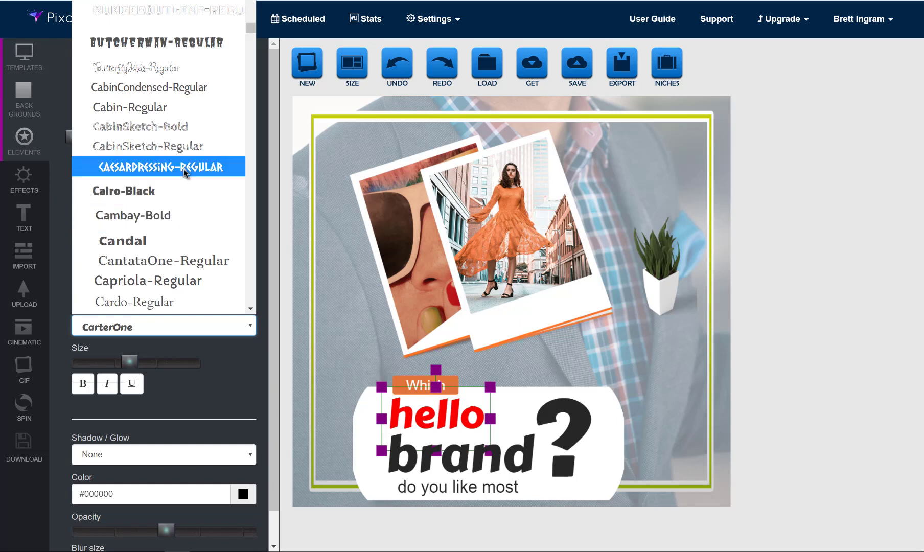
{"action": "left_click", "coordinate": [183, 169]}
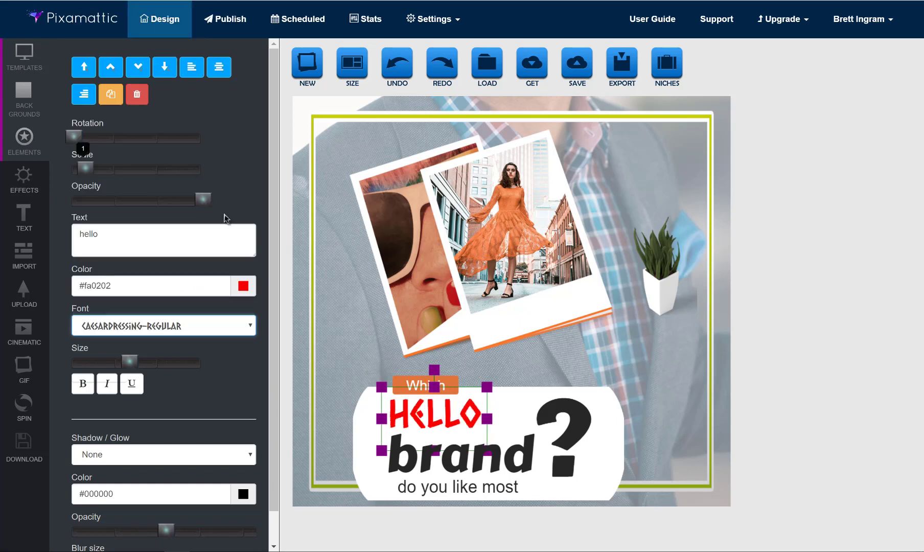
{"action": "left_click", "coordinate": [252, 326]}
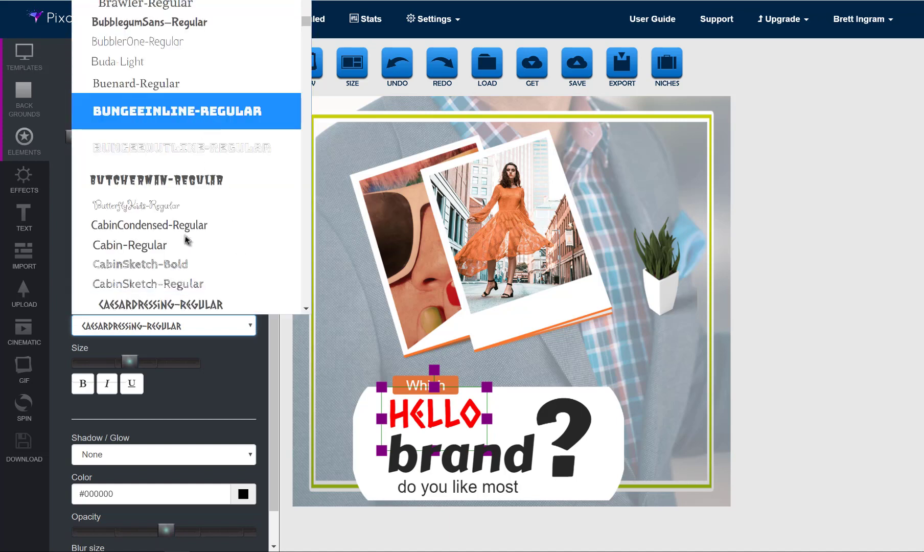
{"action": "left_click", "coordinate": [181, 264]}
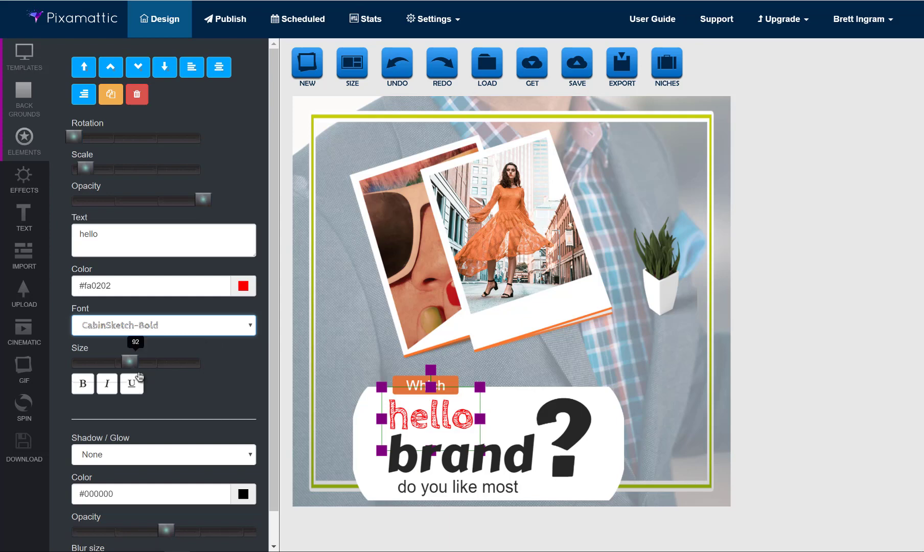
Enlarge 'hello', give it a drop shadow, and switch it to Cabin-Regular.
{"action": "left_click_drag", "start_coordinate": [135, 365], "coordinate": [136, 364]}
{"action": "left_click", "coordinate": [250, 456]}
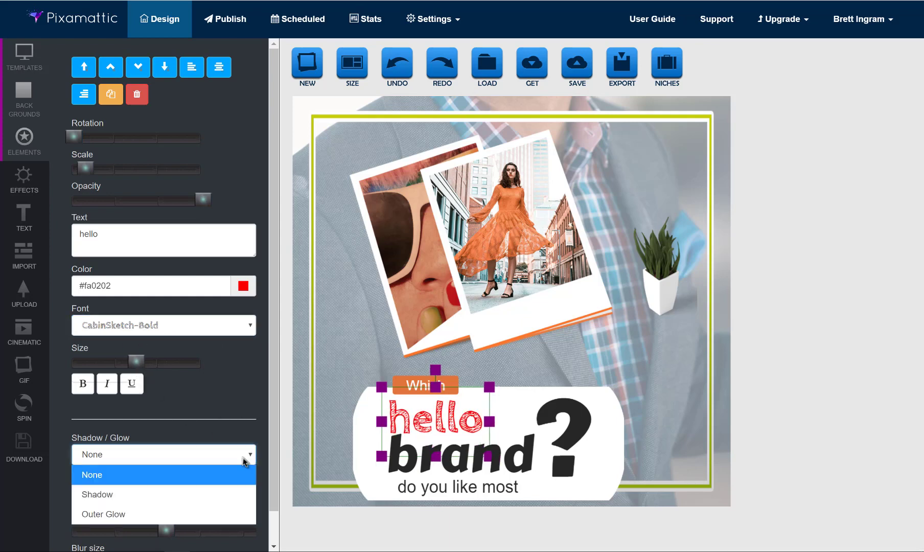
{"action": "left_click", "coordinate": [207, 492]}
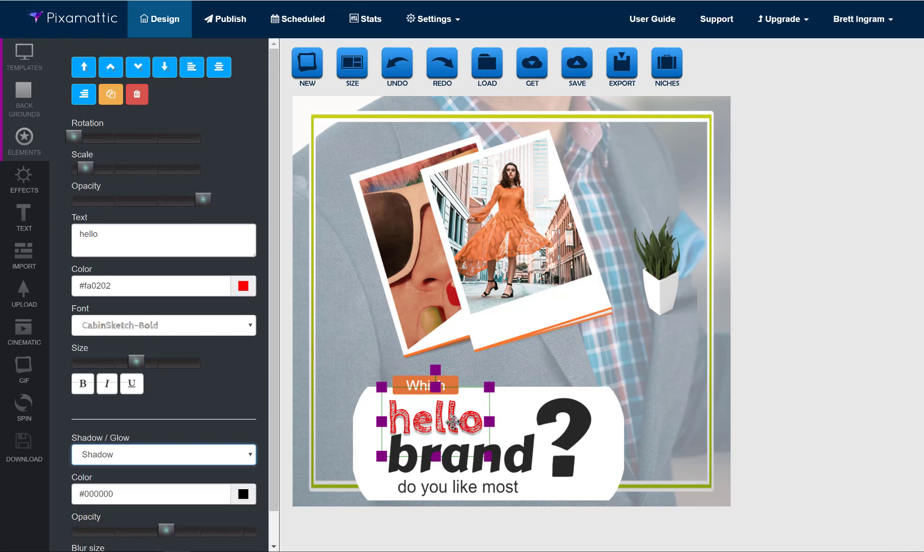
{"action": "left_click", "coordinate": [251, 326]}
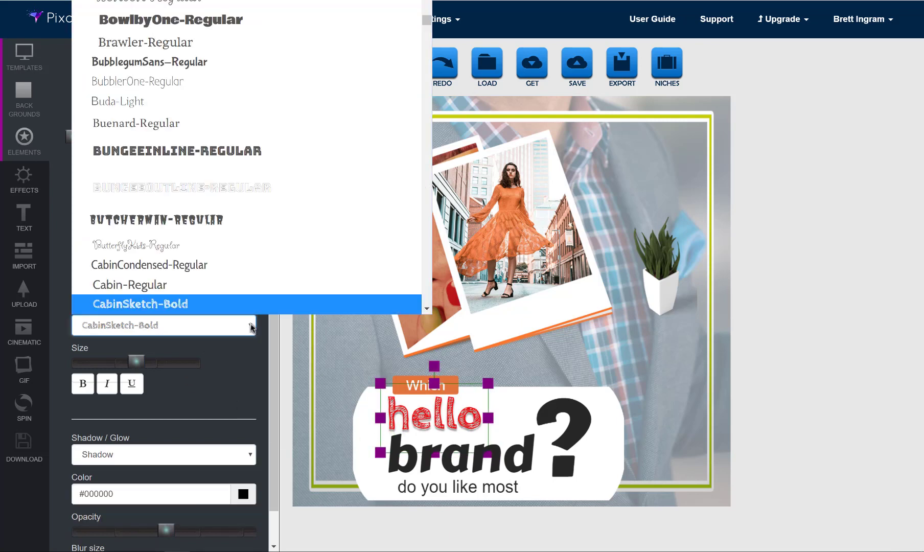
{"action": "left_click", "coordinate": [230, 286]}
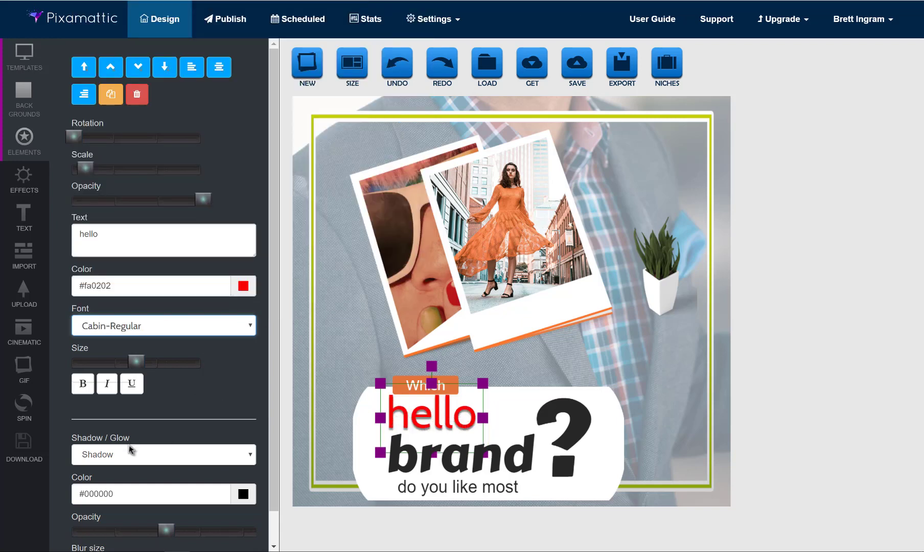
Colour the 'hello' drop shadow purple (#4e02f0).
{"action": "left_click", "coordinate": [243, 495]}
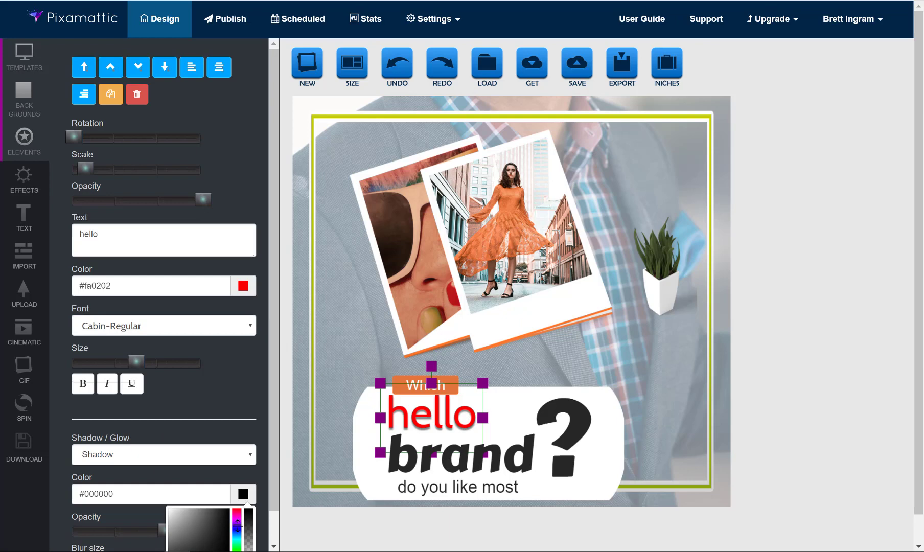
{"action": "left_click", "coordinate": [238, 526]}
{"action": "left_click", "coordinate": [228, 511]}
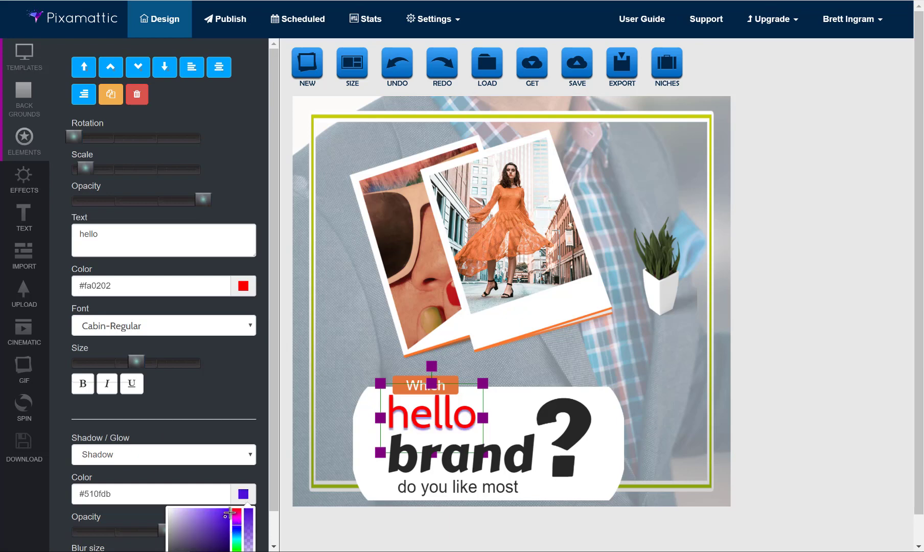
{"action": "left_click", "coordinate": [507, 407]}
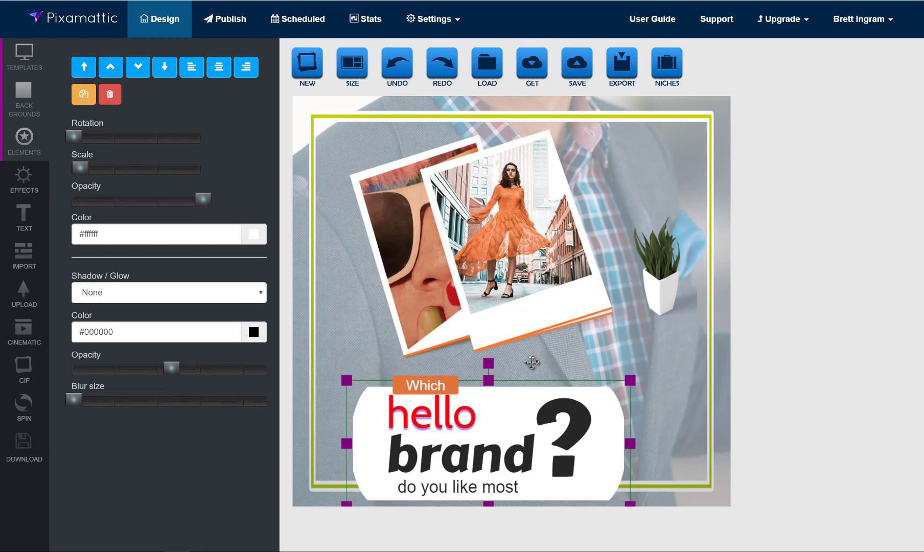
Move the polaroid photo collage slightly down and to the right.
{"action": "left_click", "coordinate": [459, 412]}
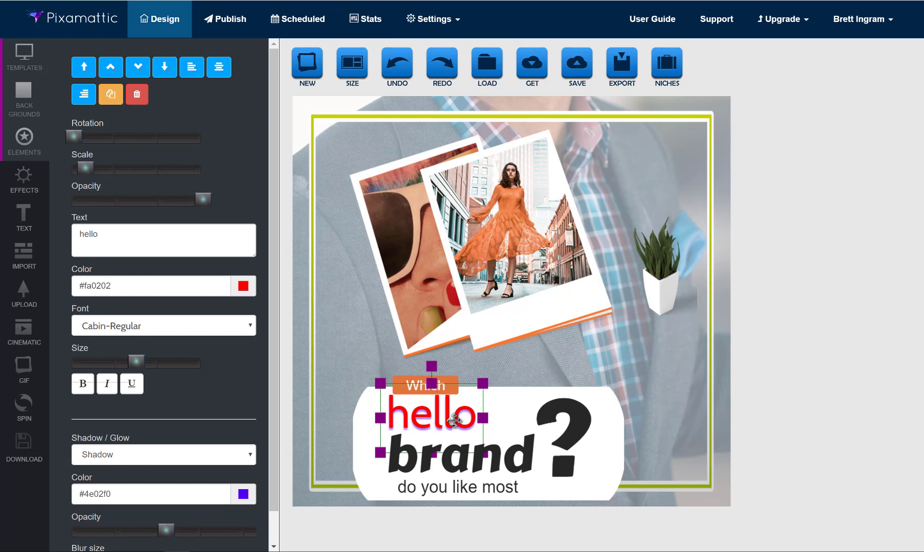
{"action": "left_click", "coordinate": [499, 270]}
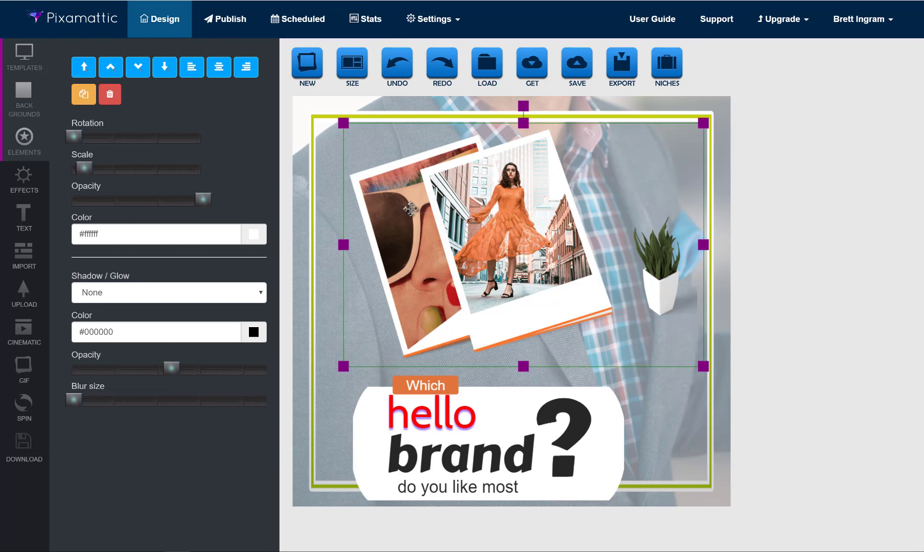
{"action": "left_click_drag", "start_coordinate": [410, 205], "coordinate": [475, 213]}
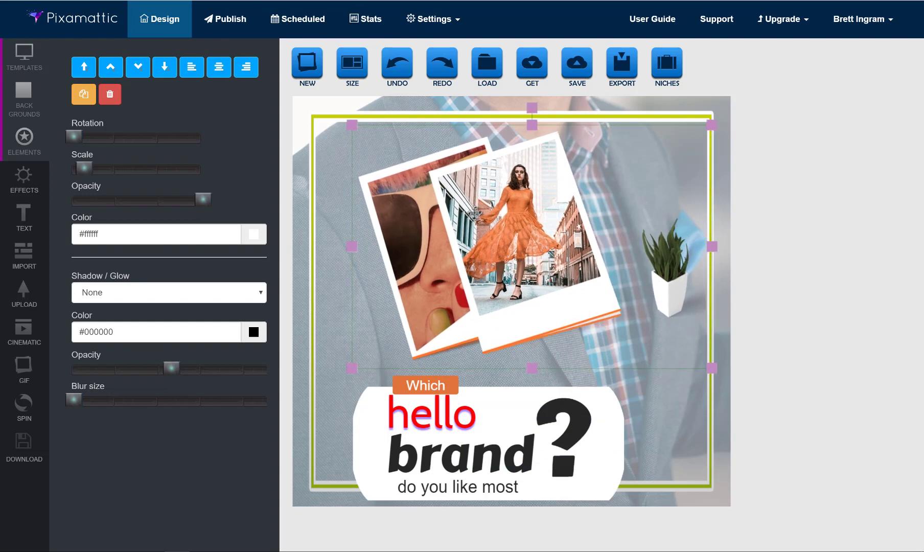
{"action": "left_click", "coordinate": [665, 432]}
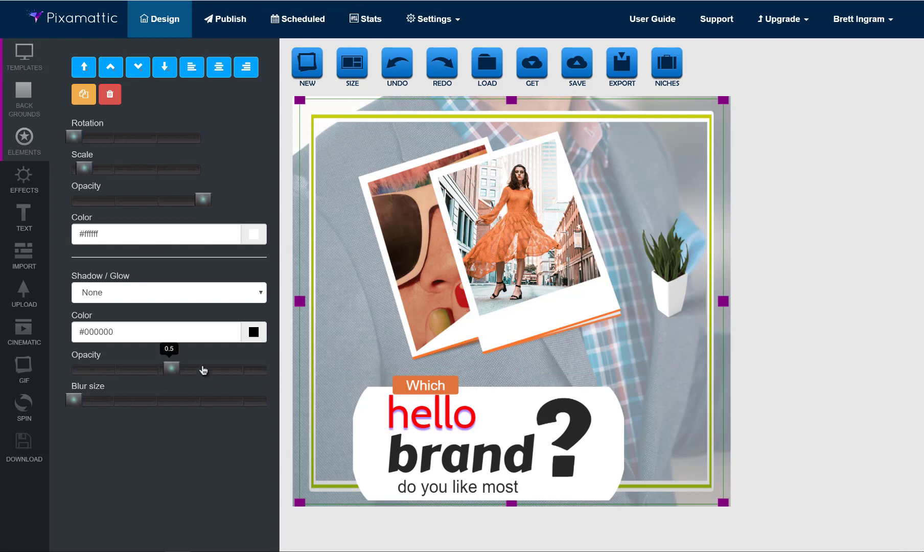